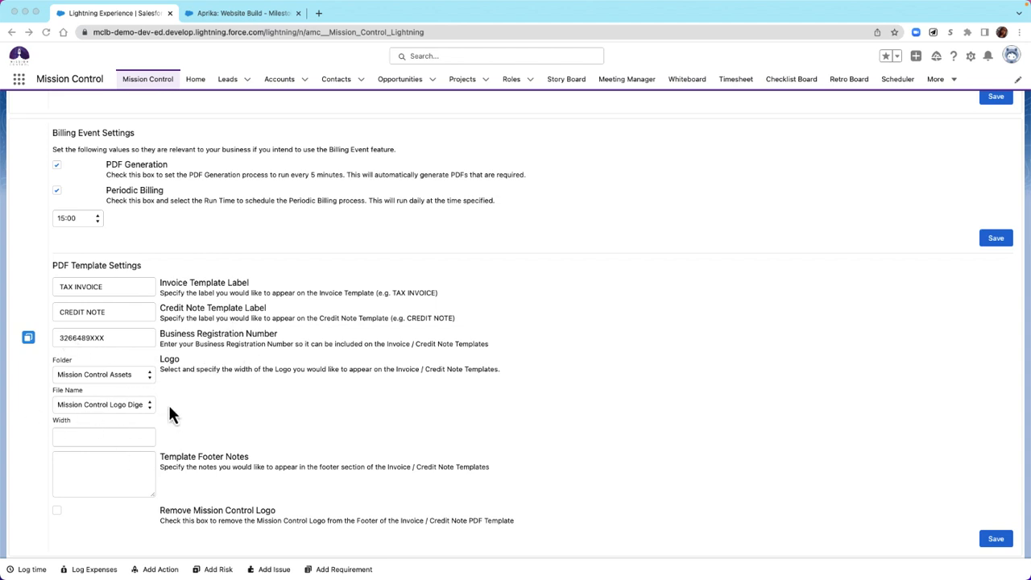
Bring up the Aprika: Website Build - Milestone project and view its Fixed Price, Standard rate settings.
left_click(246, 18)
scroll(251, 456, "down", 5)
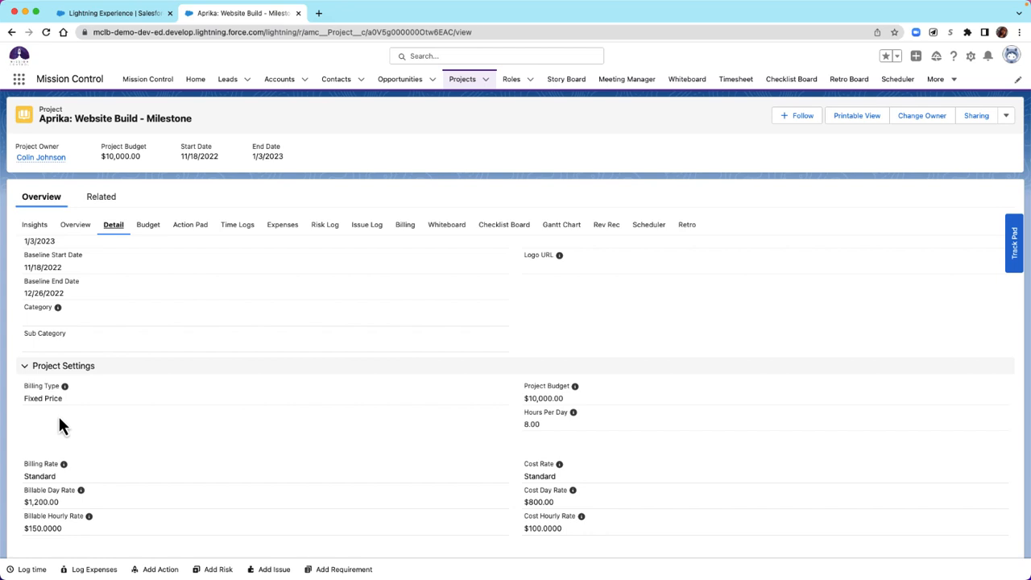
mouse_move(64, 387)
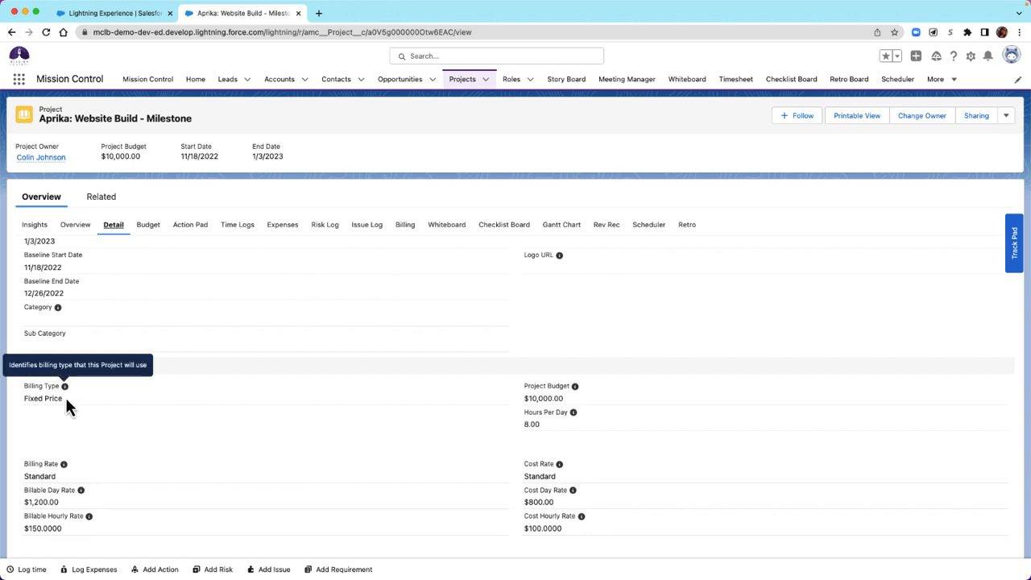
scroll(67, 403, "down", 3)
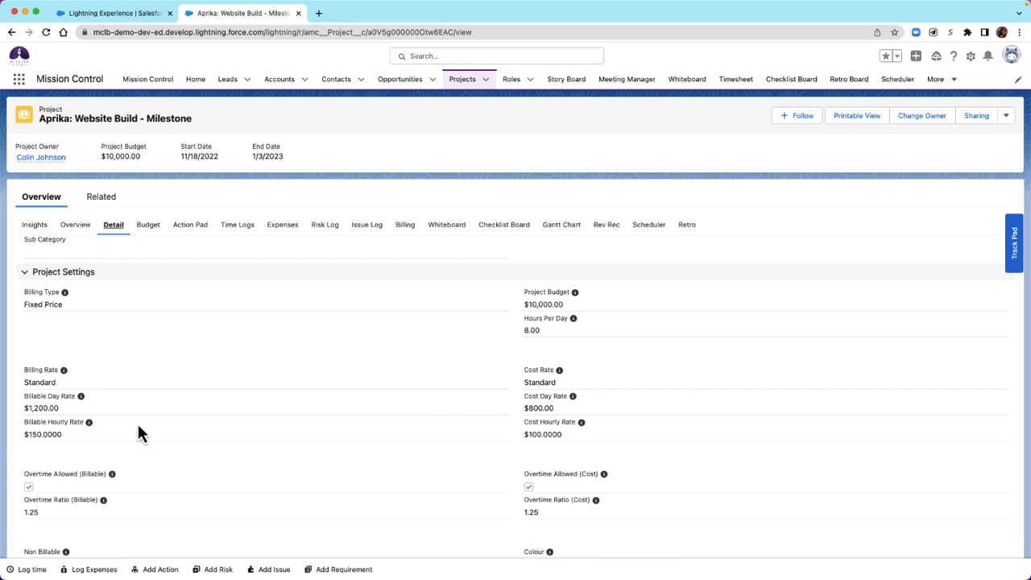
scroll(137, 429, "down", 15)
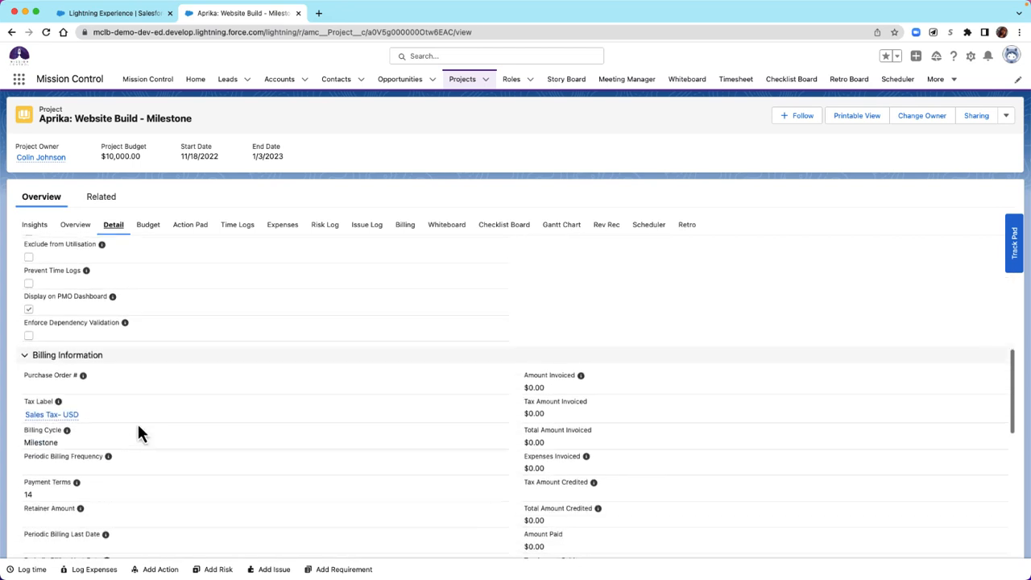
scroll(137, 435, "down", 3)
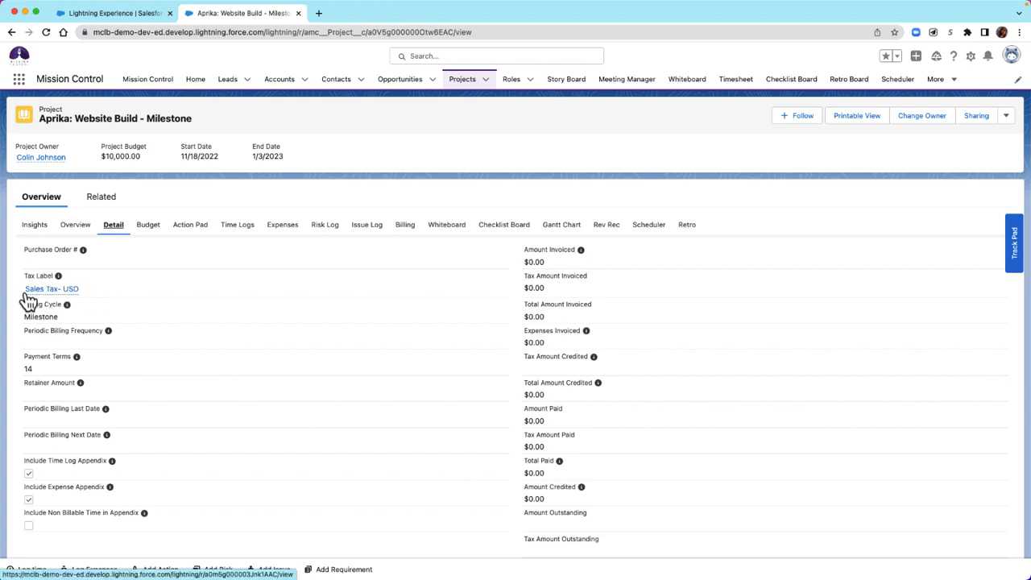
mouse_move(26, 297)
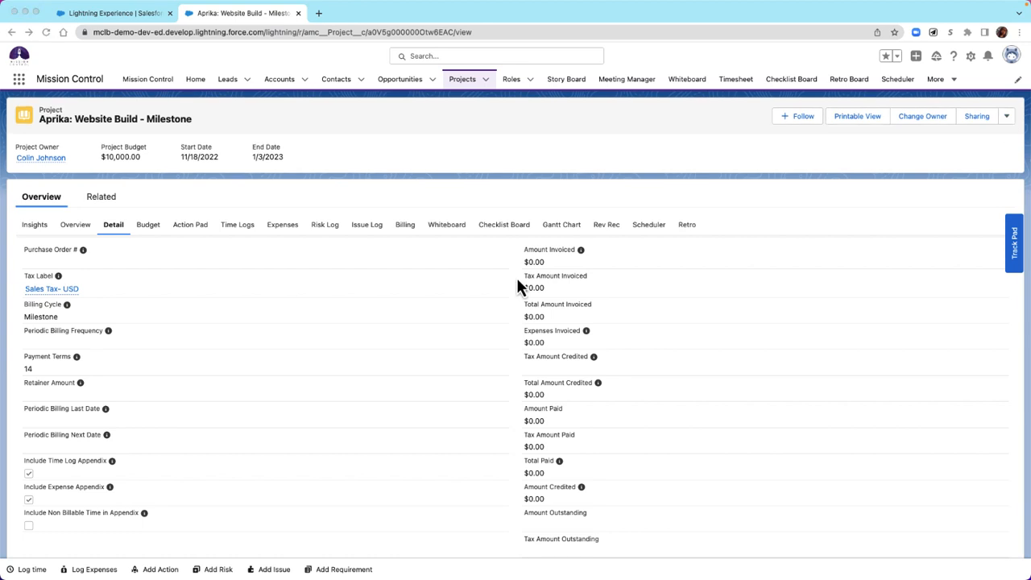
Open the Create Milestones table from the project's actions menu.
left_click(1009, 123)
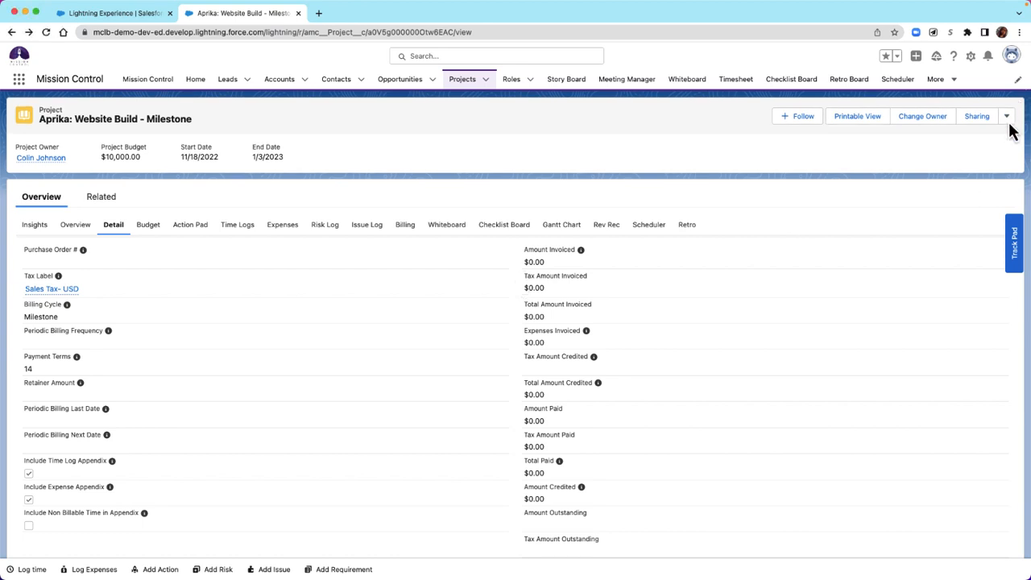
left_click(1007, 117)
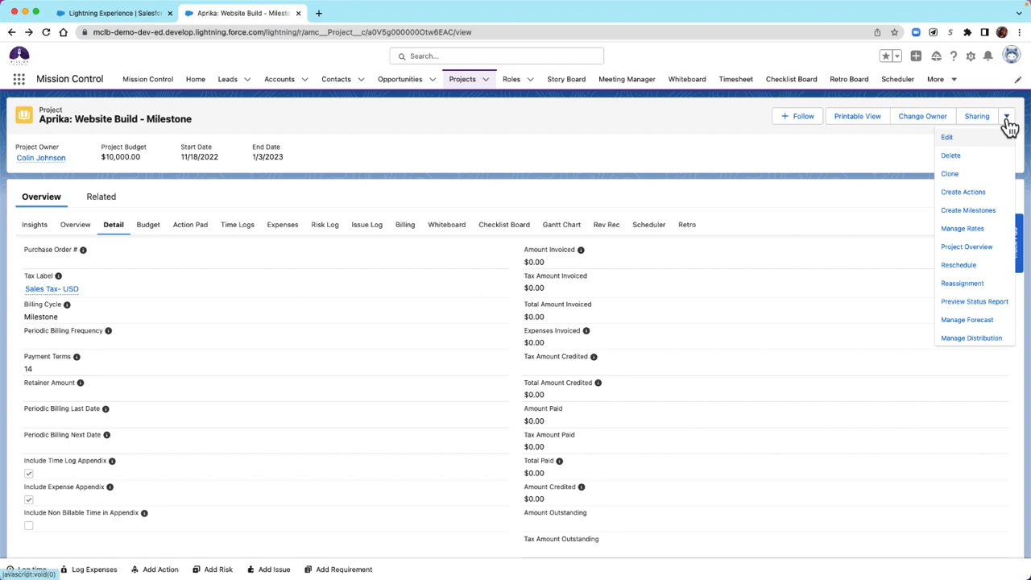
left_click(983, 214)
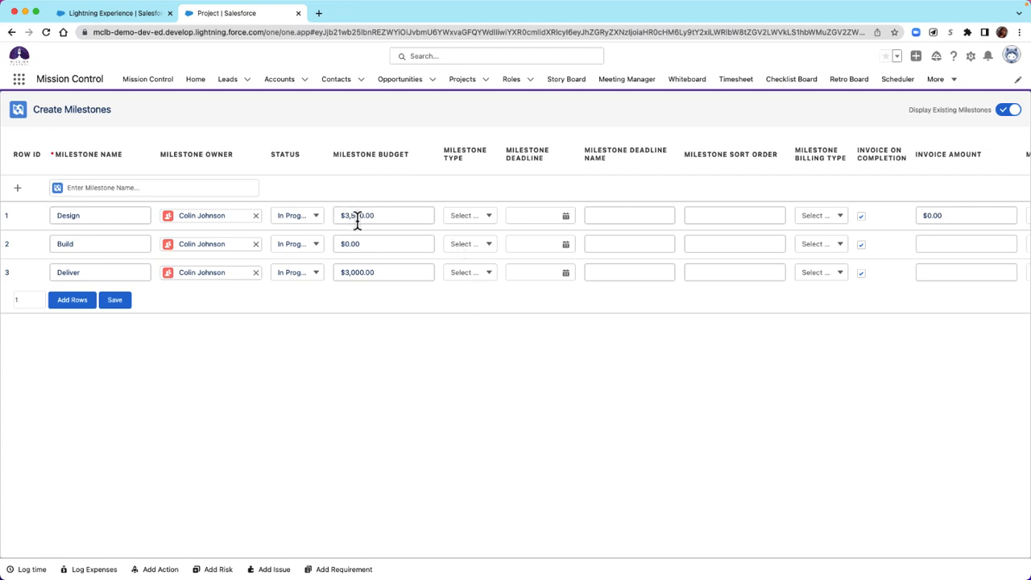
Move Deliver's $3,000 from its budget into Invoice Amount (3000).
left_click_drag(338, 215, 401, 218)
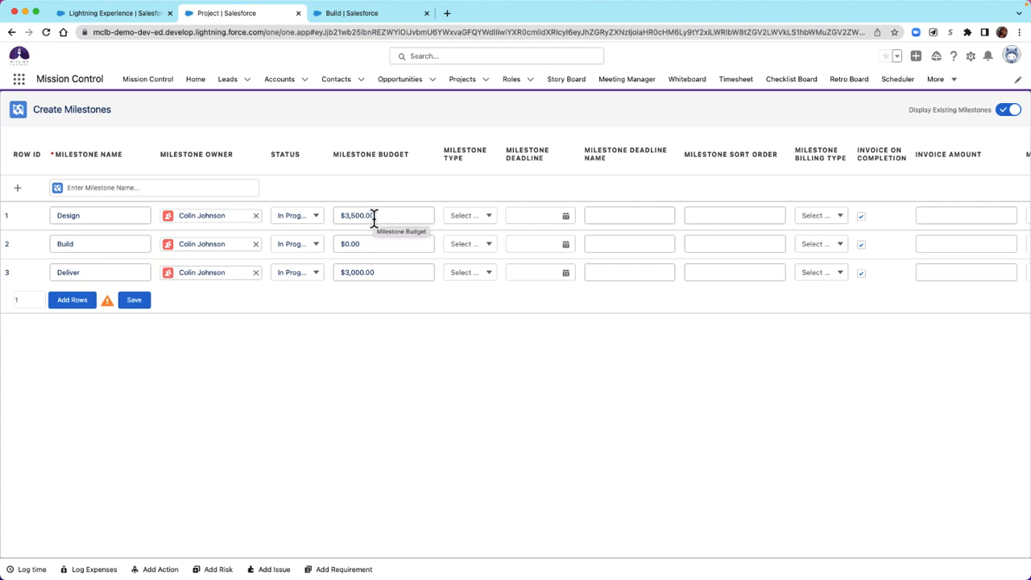
left_click_drag(380, 277, 348, 278)
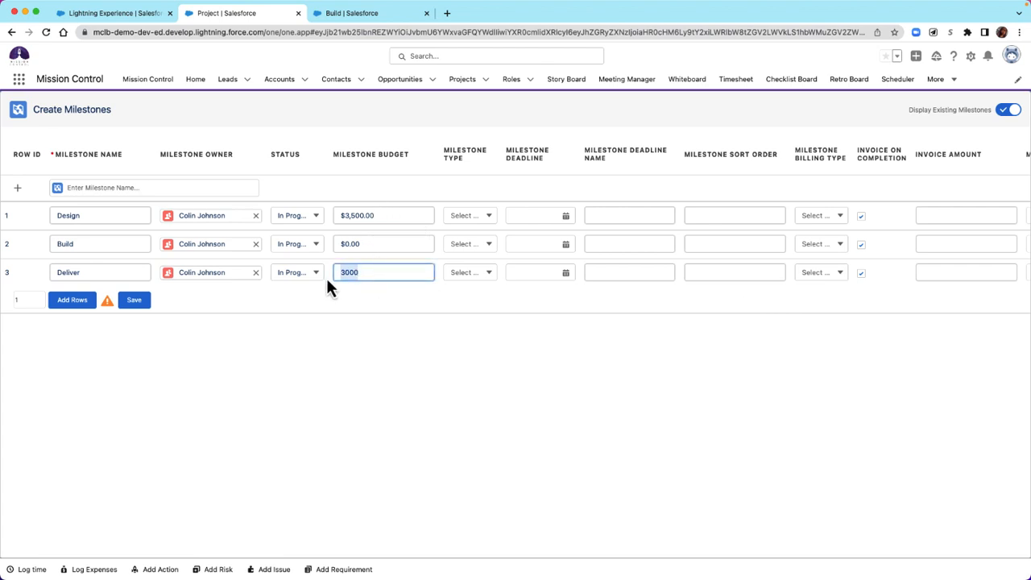
left_click(963, 274)
type("3000")
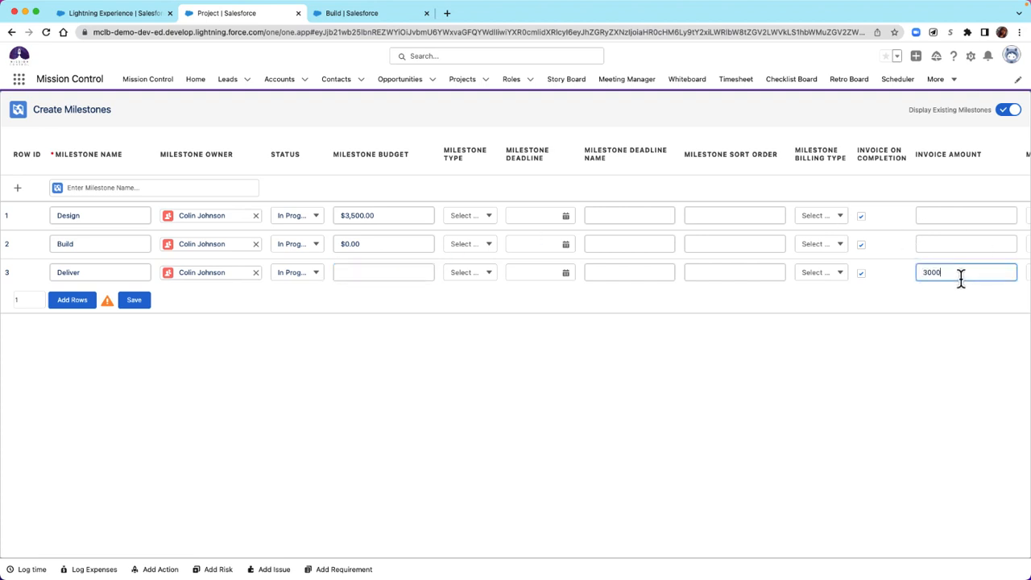
left_click(1020, 232)
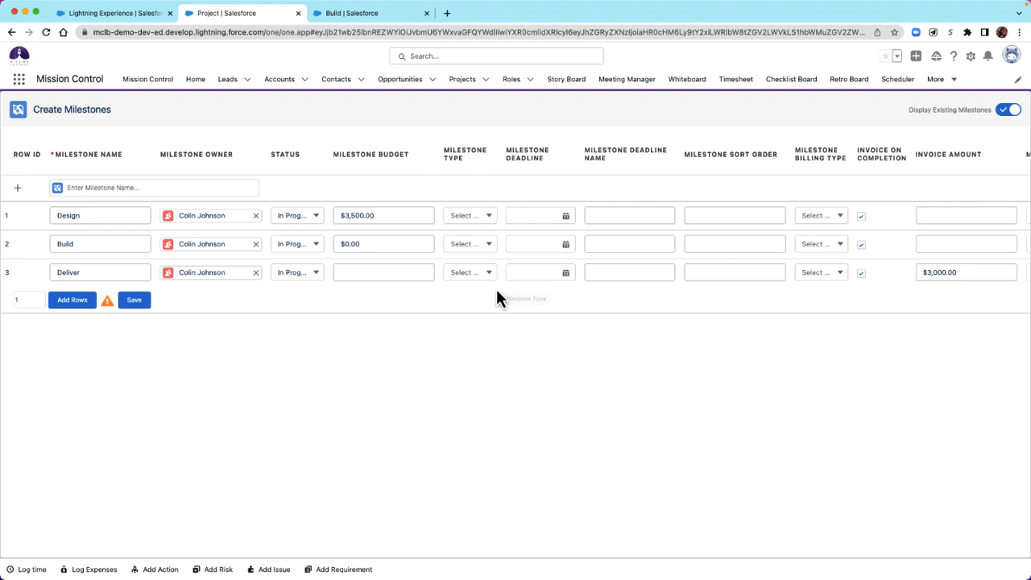
Clear the Build milestone's budget and bring up the Build milestone record.
left_click(54, 244)
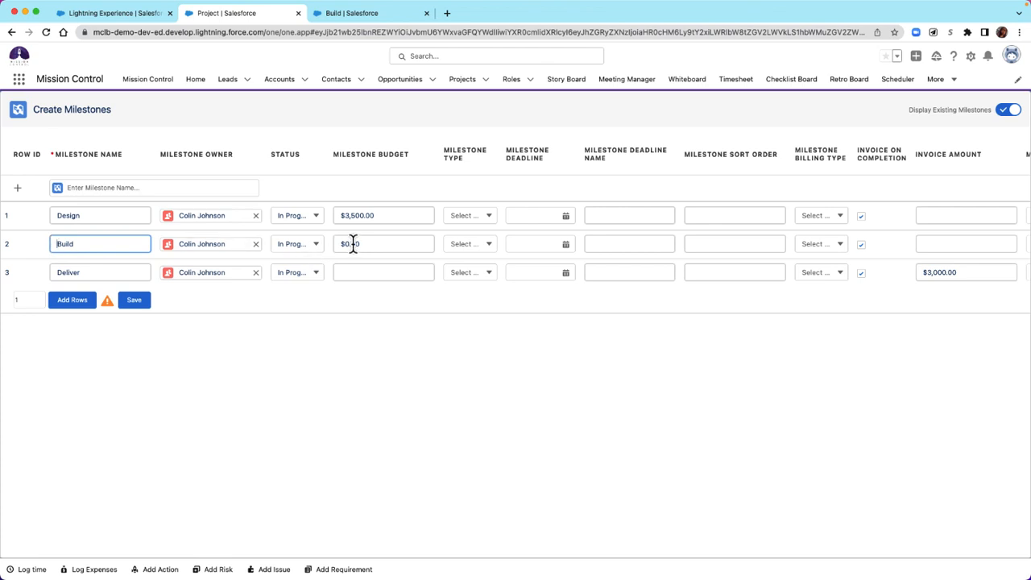
left_click(387, 246)
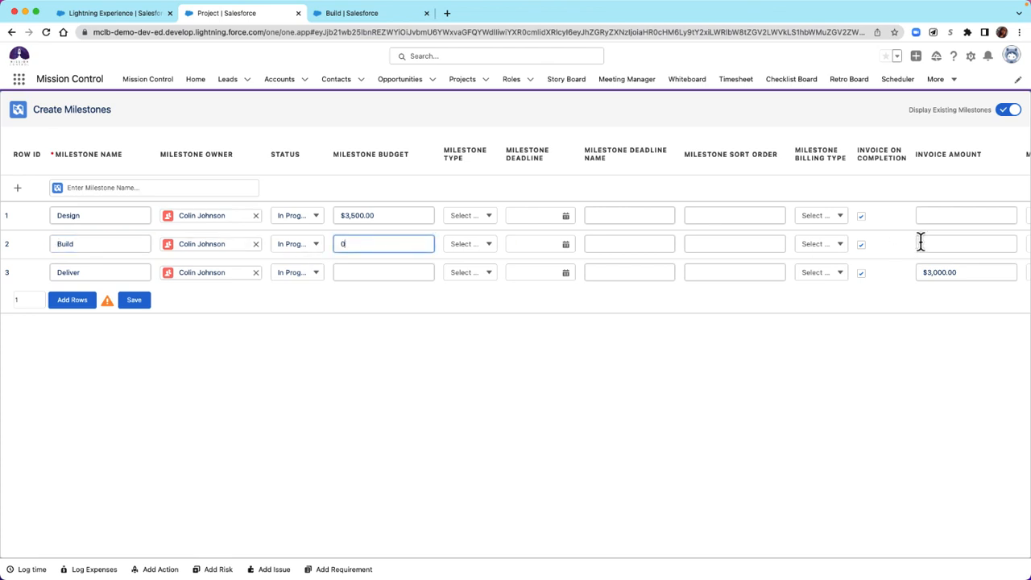
key("BackSpace")
left_click(349, 16)
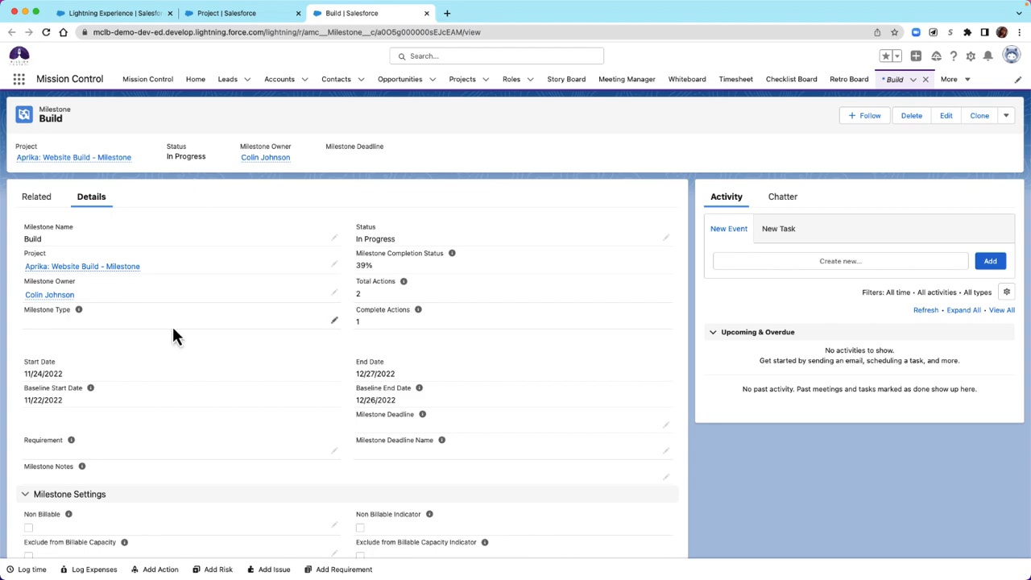
scroll(174, 331, "down", 1)
scroll(175, 330, "down", 10)
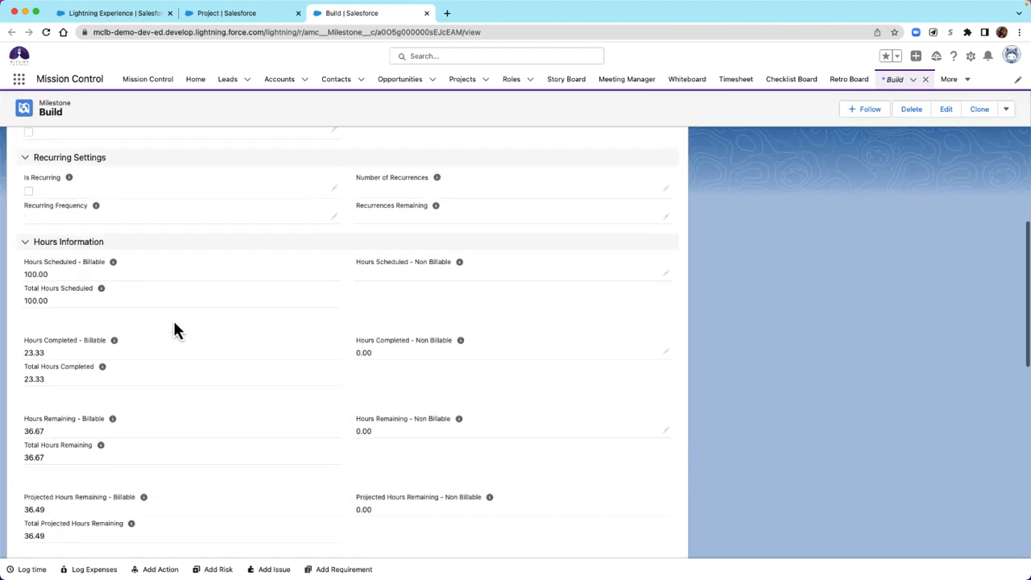
scroll(172, 318, "down", 1)
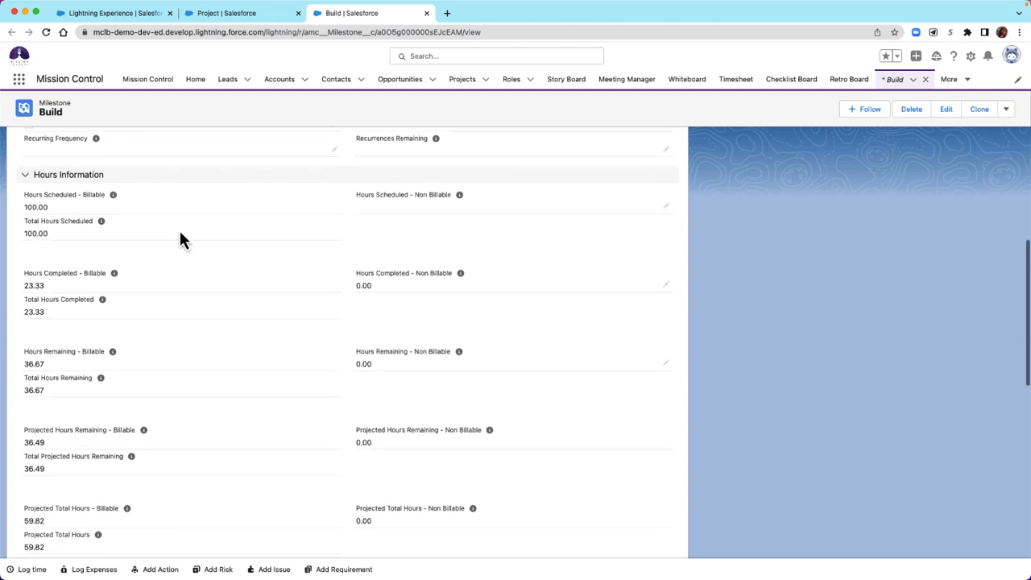
scroll(180, 237, "down", 1)
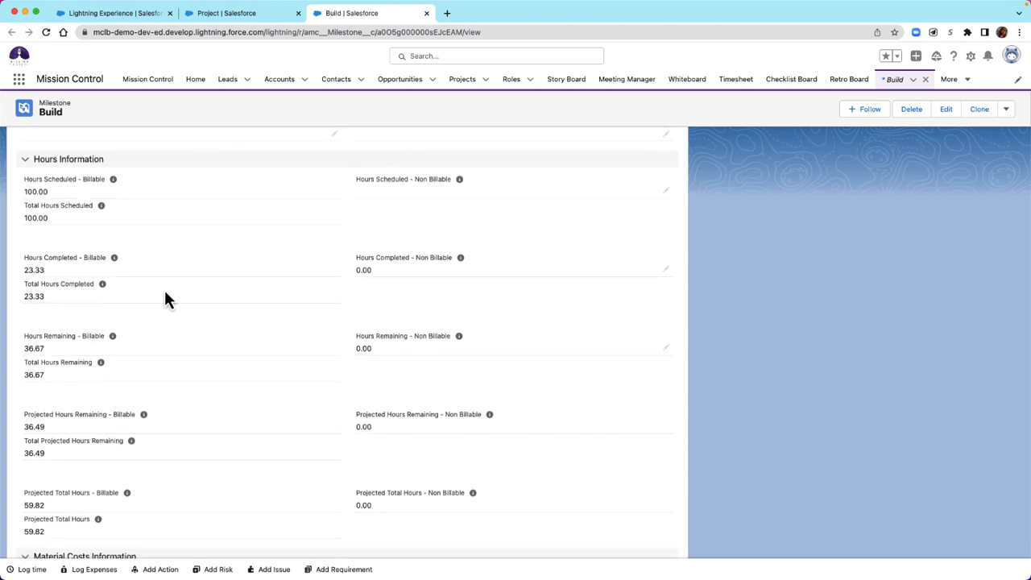
scroll(165, 295, "down", 5)
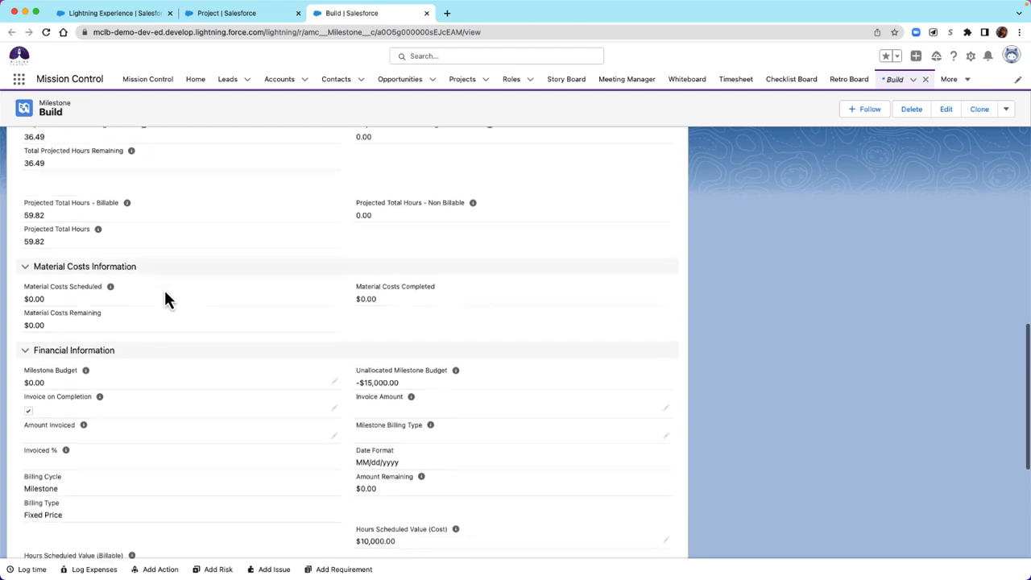
scroll(164, 298, "down", 4)
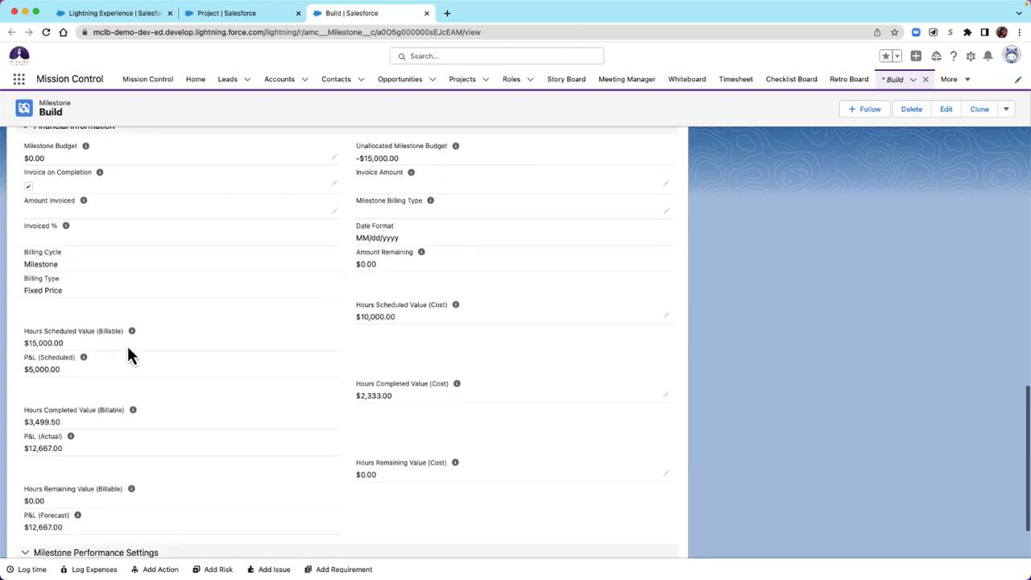
left_click_drag(23, 332, 0, 345)
left_click(11, 345)
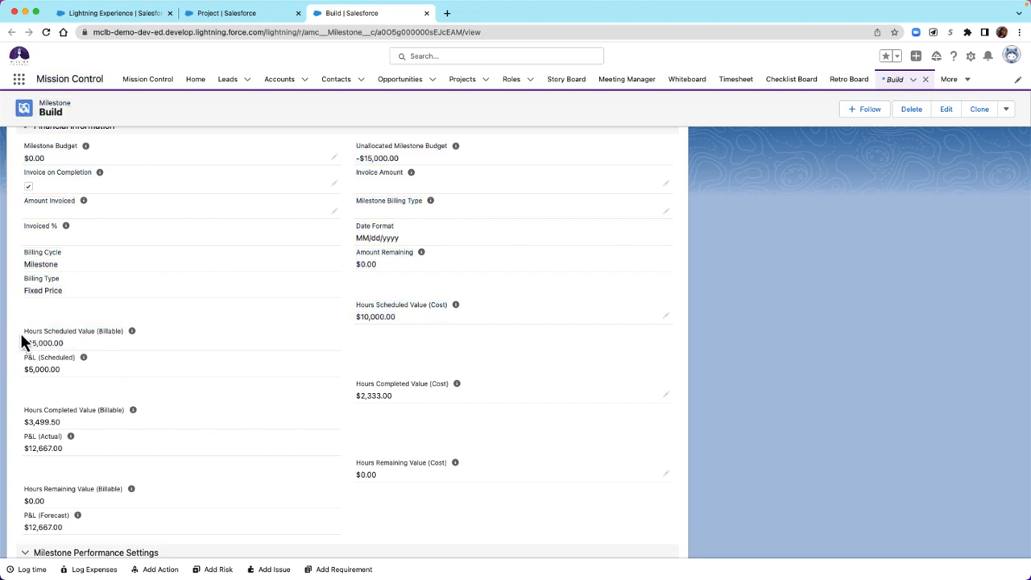
left_click_drag(24, 338, 97, 333)
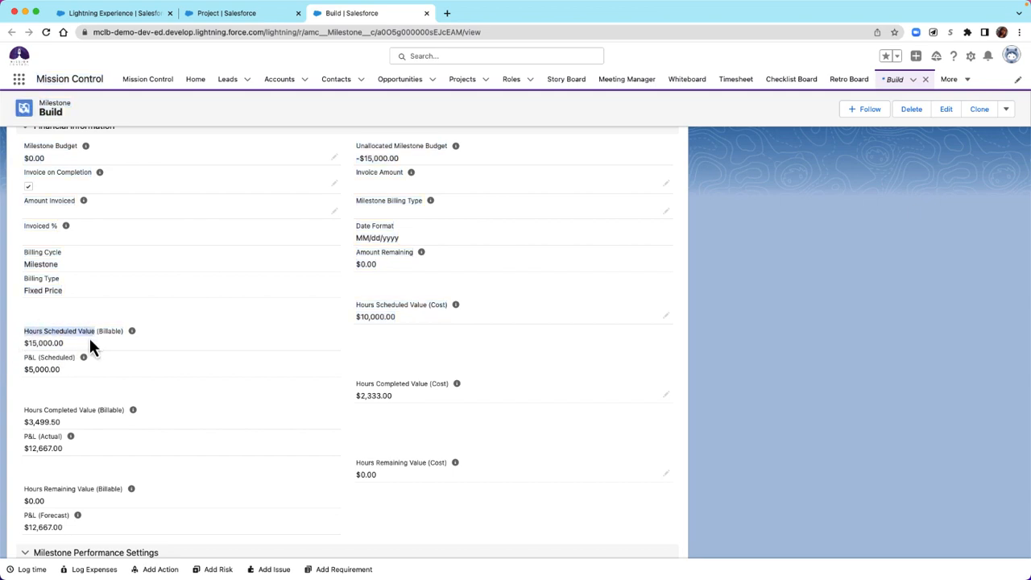
left_click(18, 348)
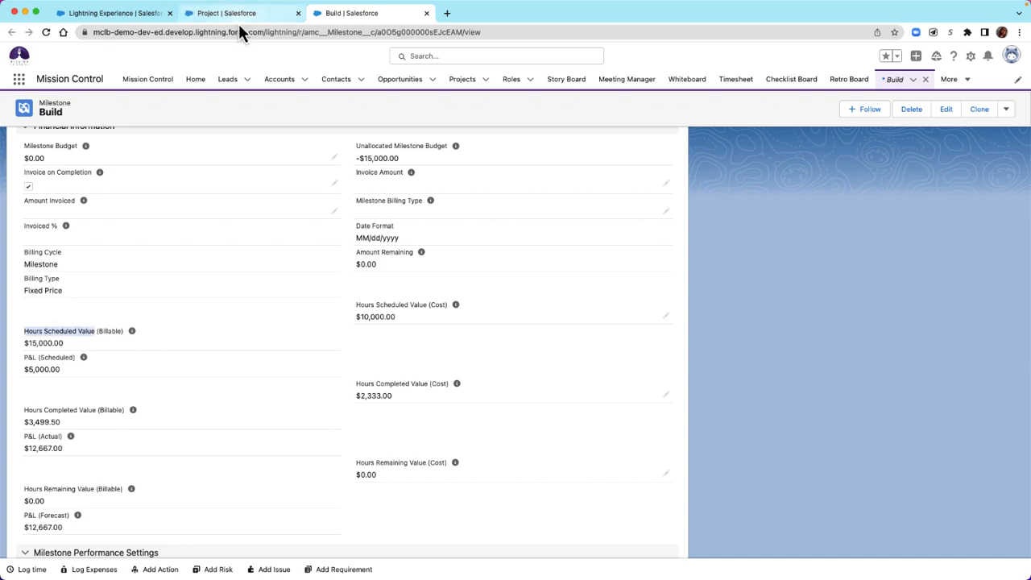
Uncheck Invoice on Completion for Deliver and save the three milestones.
left_click(237, 13)
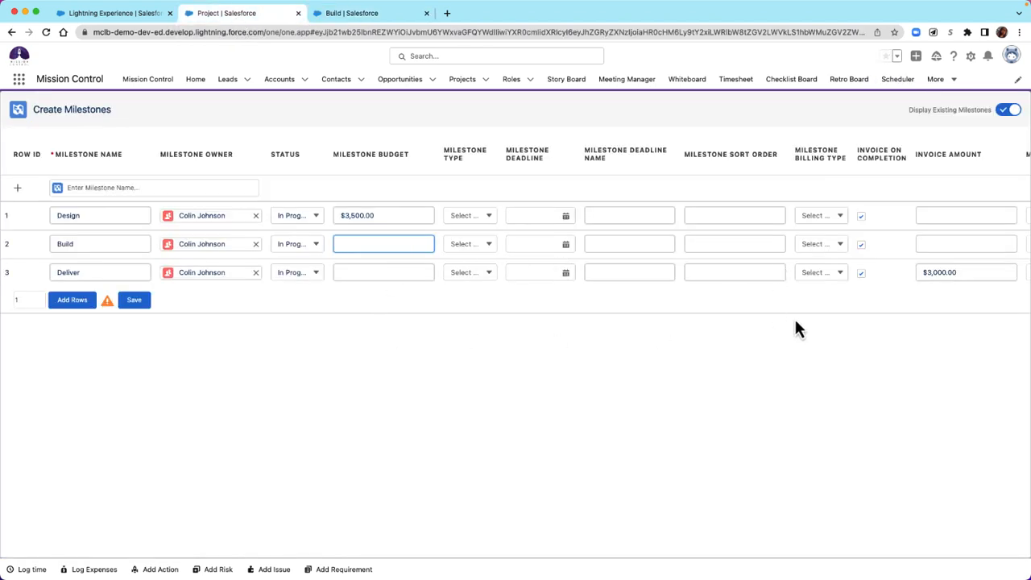
left_click_drag(857, 151, 910, 165)
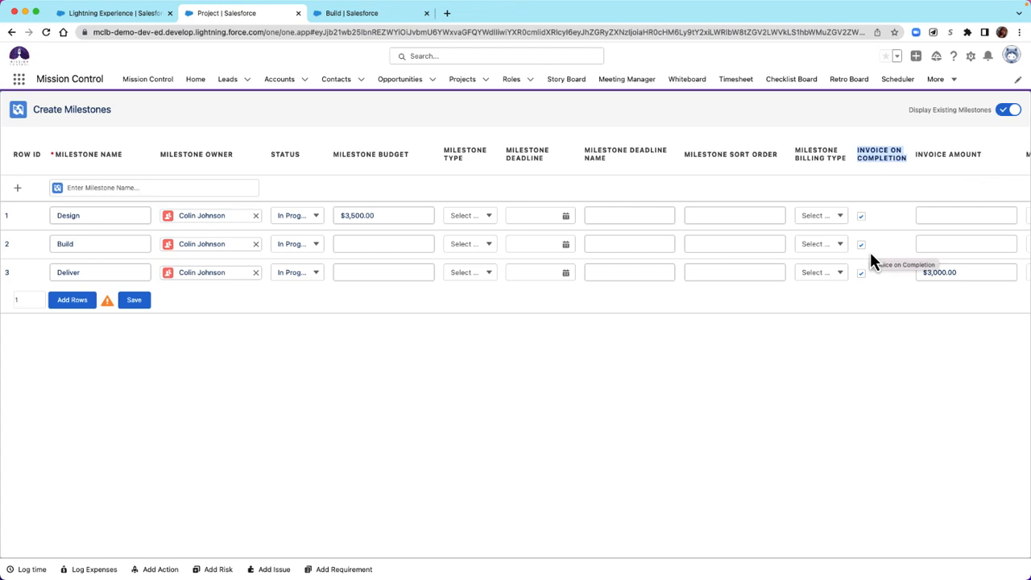
left_click(921, 307)
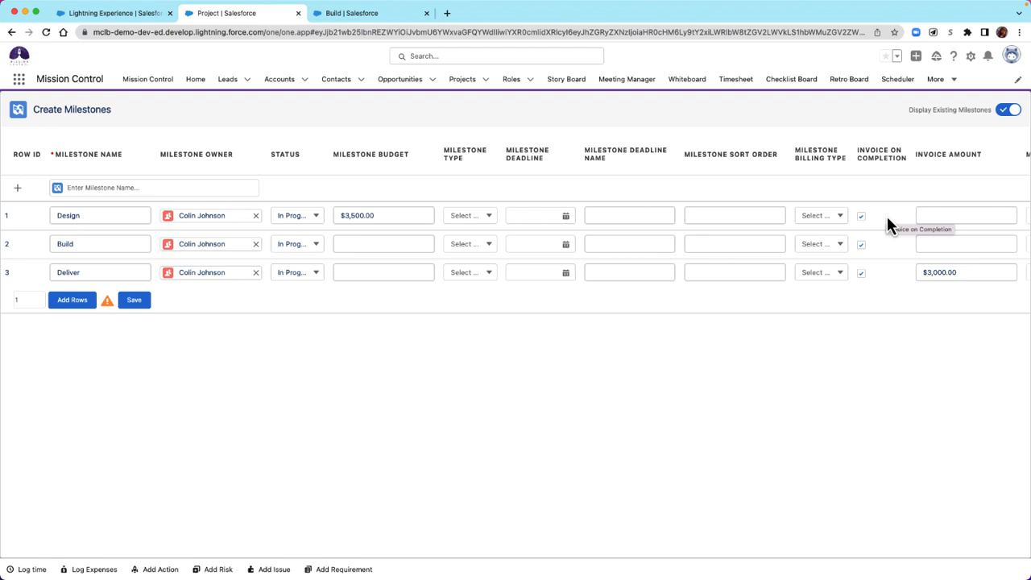
left_click(862, 274)
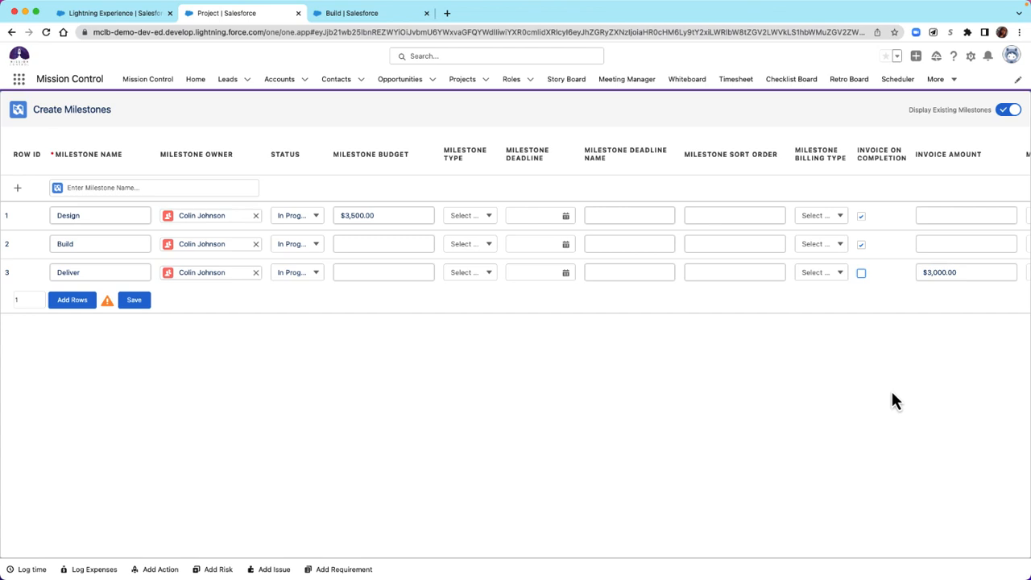
left_click(403, 287)
left_click(133, 301)
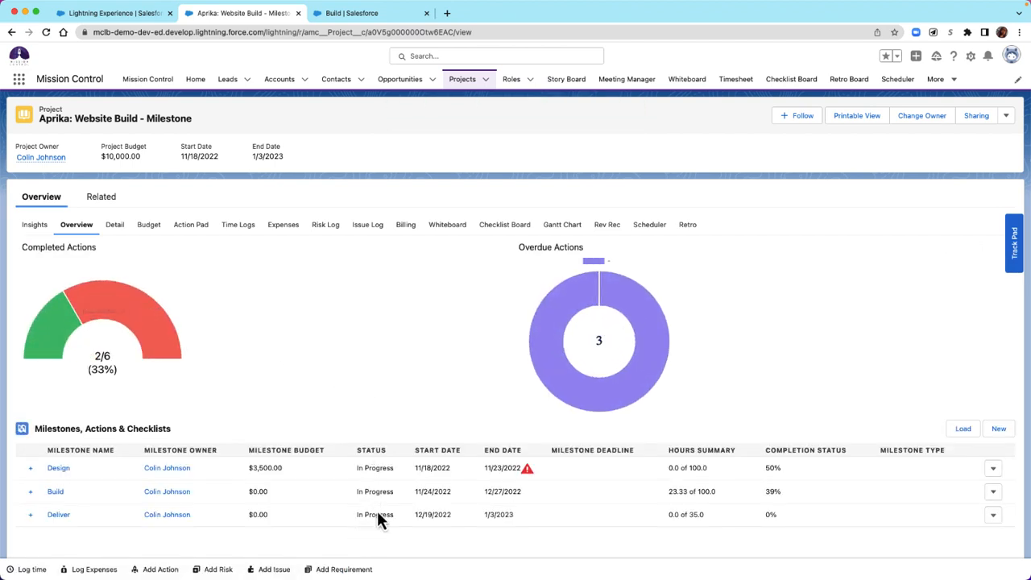
Expand the milestones' actions in the Overview list, then view the project Whiteboard.
left_click(31, 470)
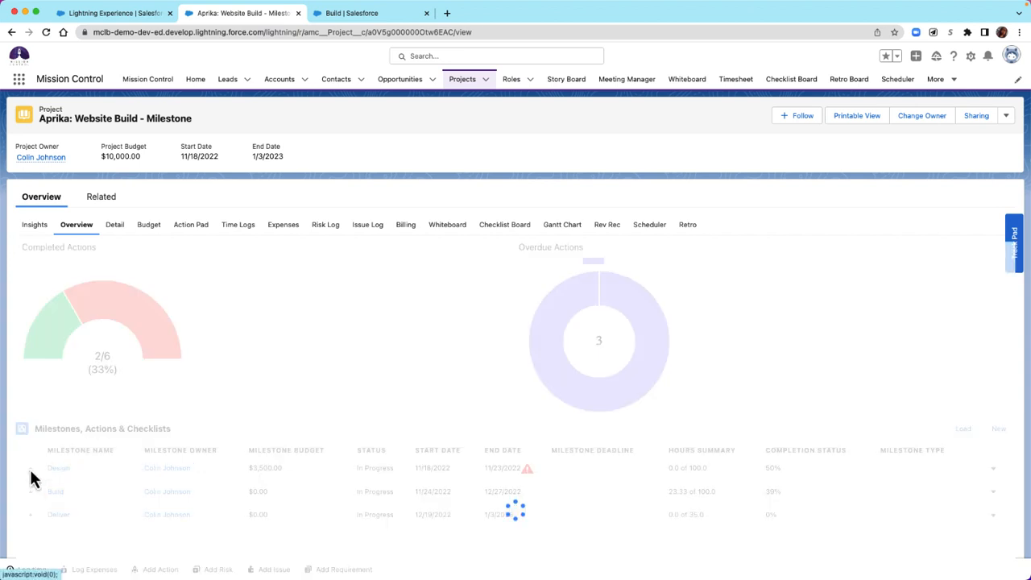
scroll(153, 430, "down", 3)
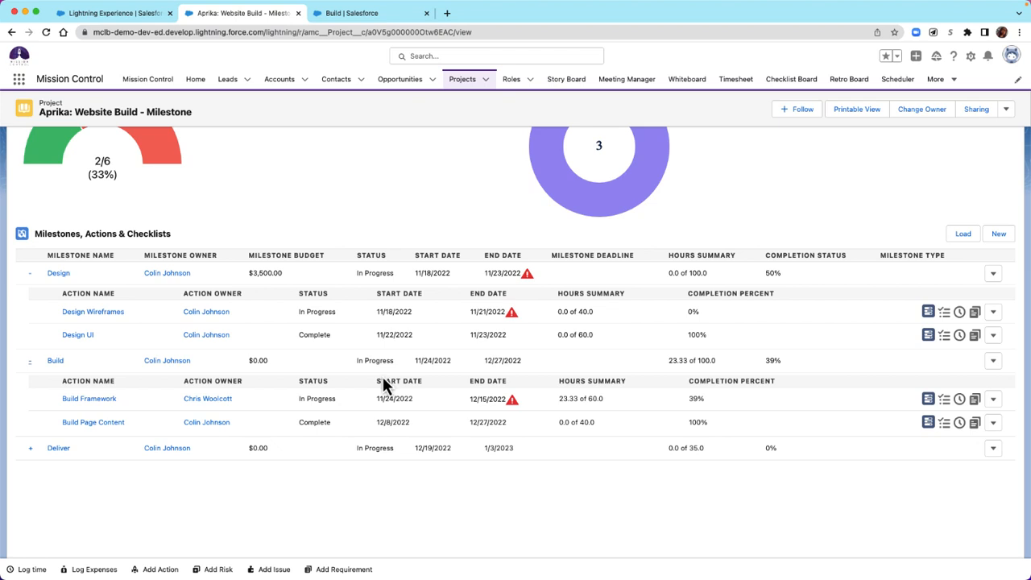
scroll(382, 376, "up", 5)
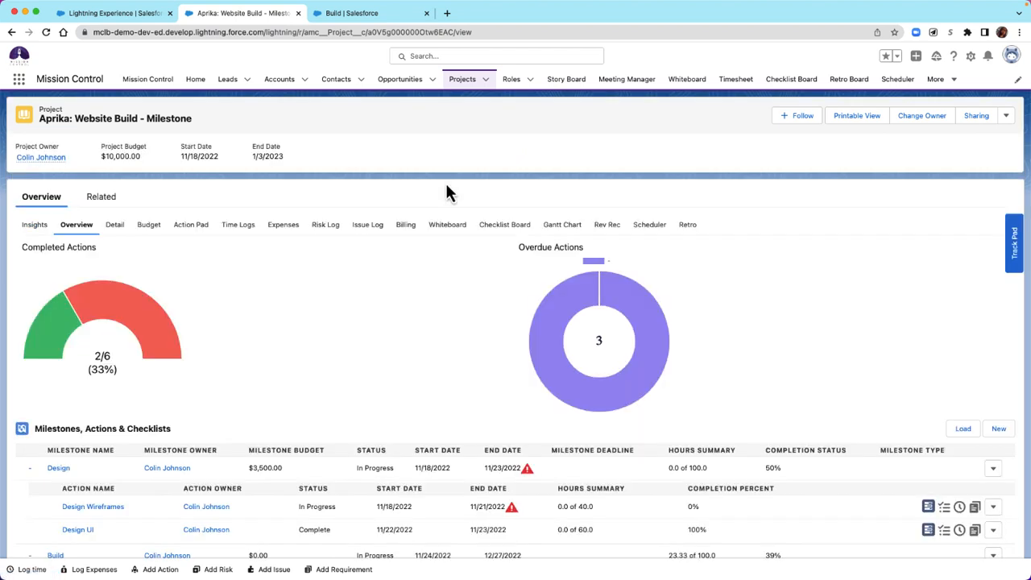
left_click(445, 229)
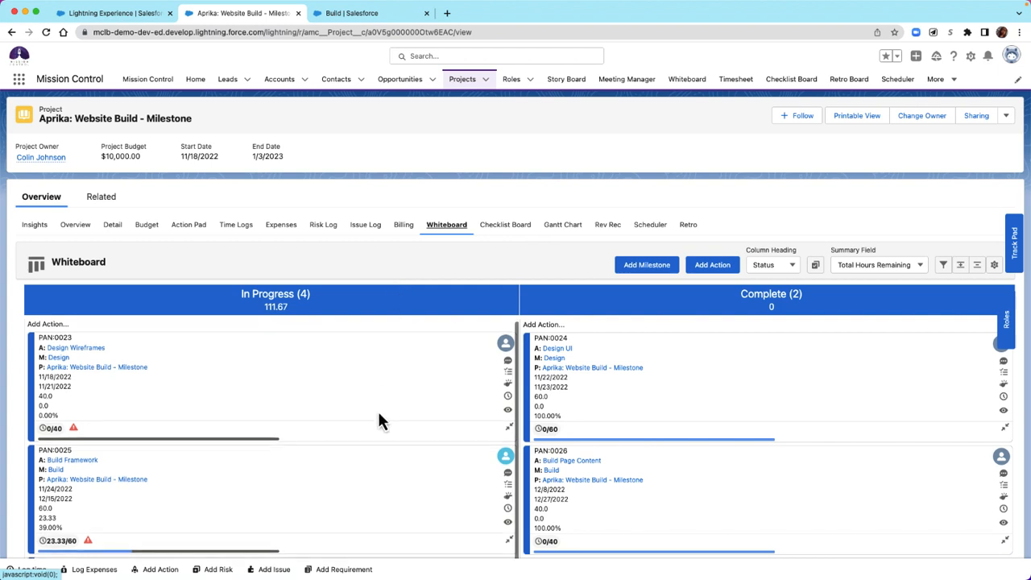
Move PAN:0023 Design Wireframes and PAN:0025 Build Framework to Complete, then reload the project.
scroll(378, 411, "down", 2)
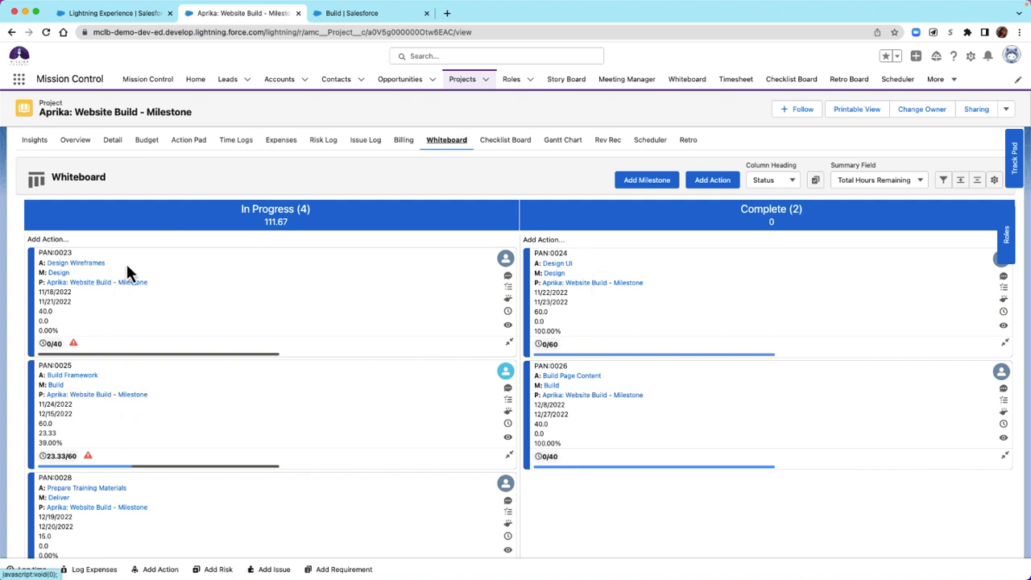
left_click_drag(127, 266, 673, 252)
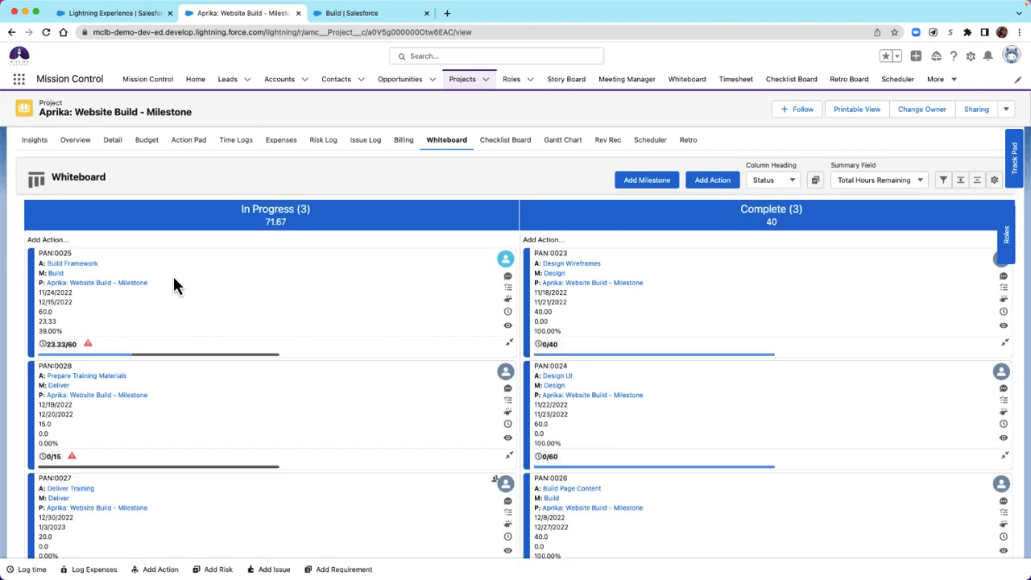
left_click_drag(172, 276, 651, 258)
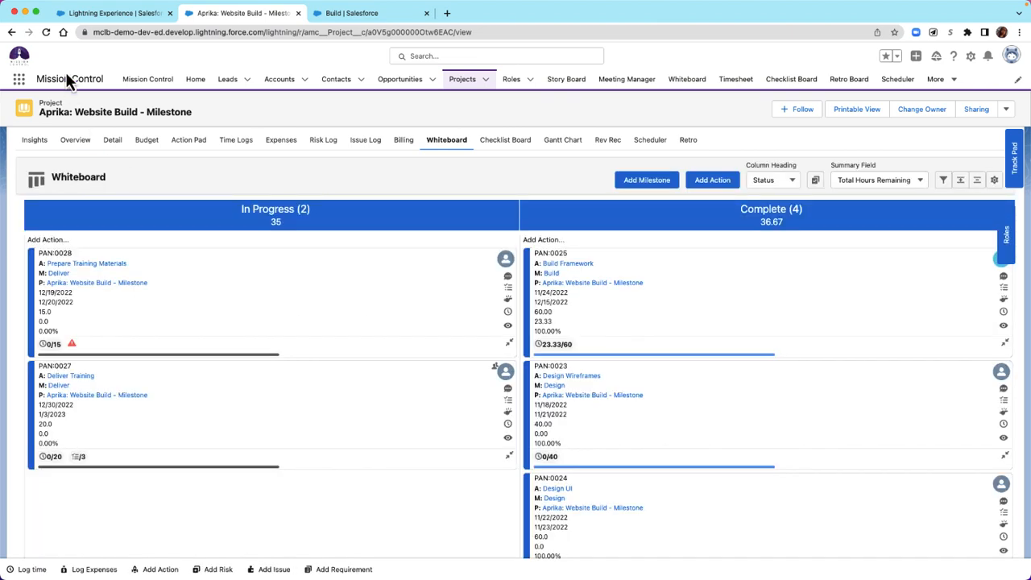
left_click(49, 33)
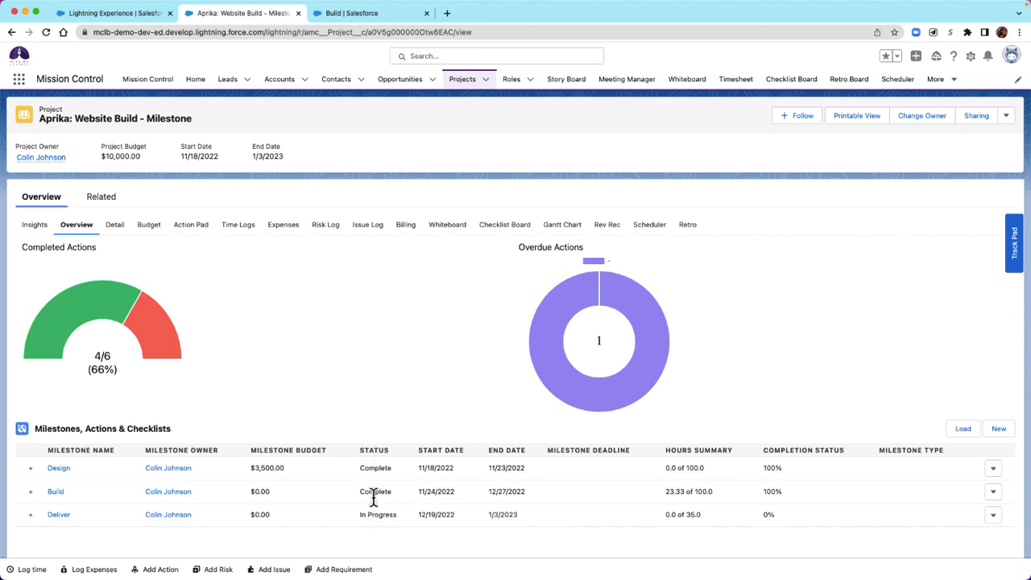
Open the Design milestone's $3,500.00 draft billing event from the project's Billing list.
left_click(405, 225)
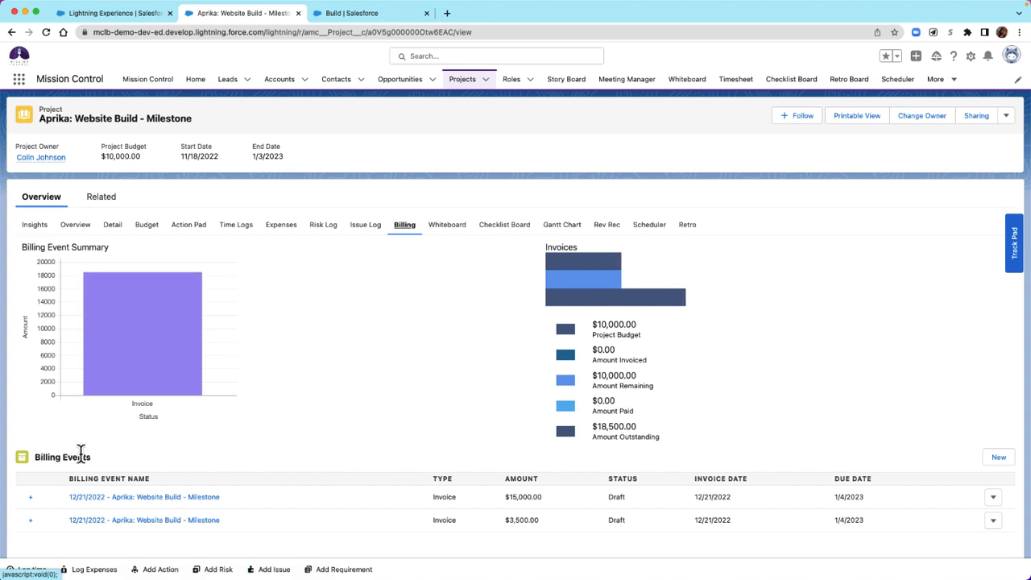
scroll(95, 528, "down", 2)
scroll(95, 527, "down", 2)
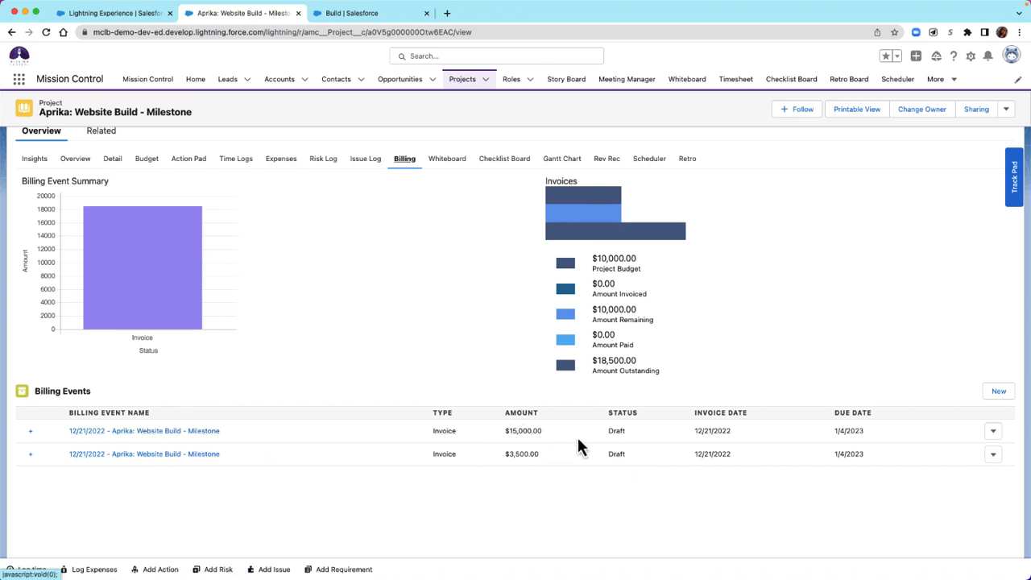
left_click(92, 455)
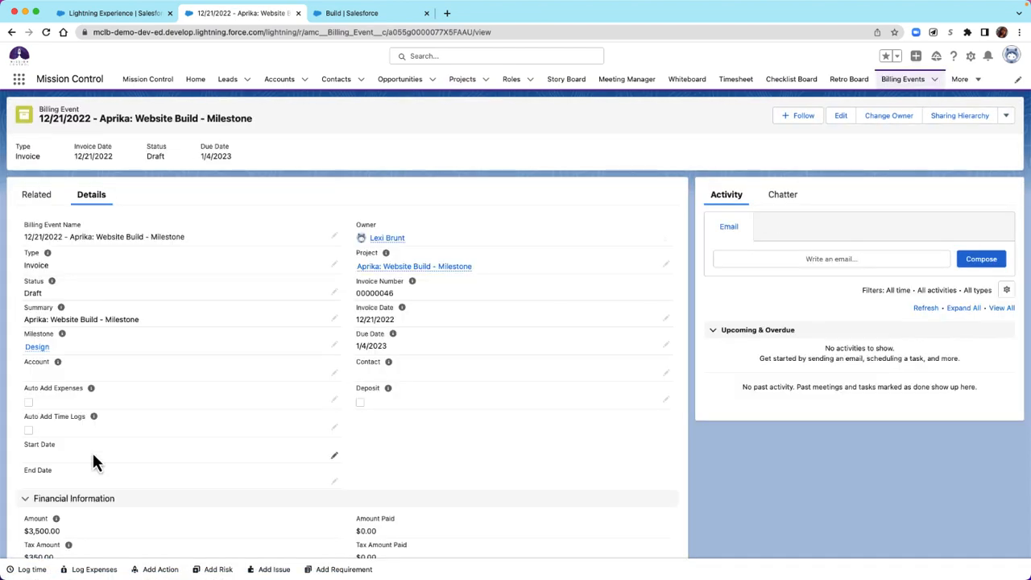
Review the $3,500.00 event's related items and Financial Information and PDF Details, then go back.
scroll(92, 460, "down", 3)
scroll(92, 460, "up", 3)
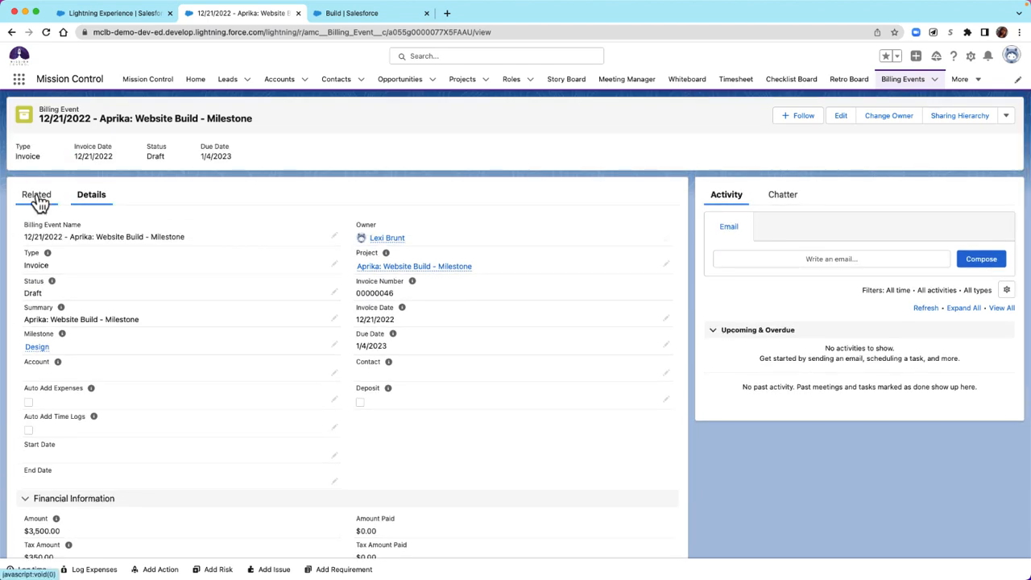
left_click(37, 194)
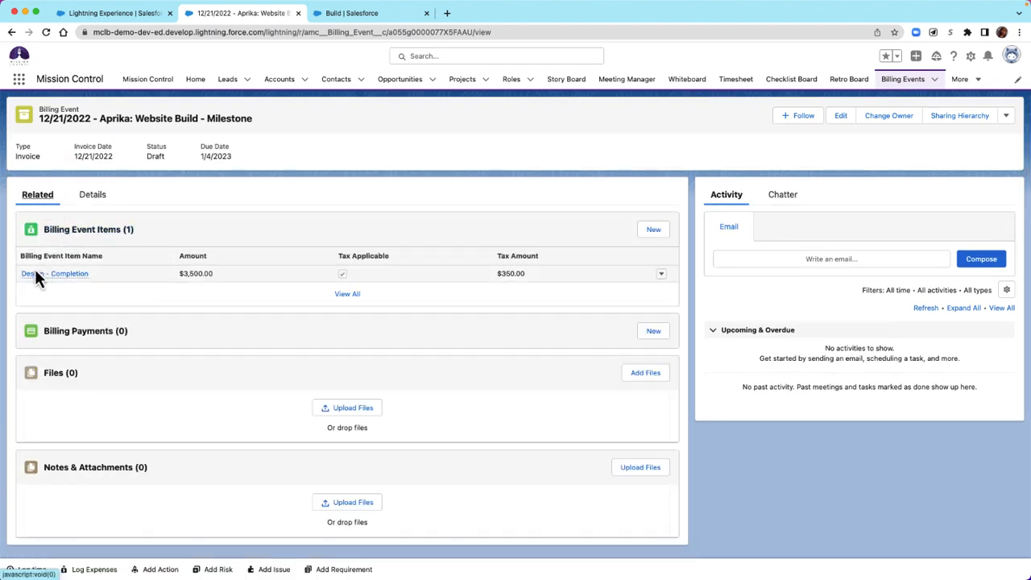
mouse_move(40, 276)
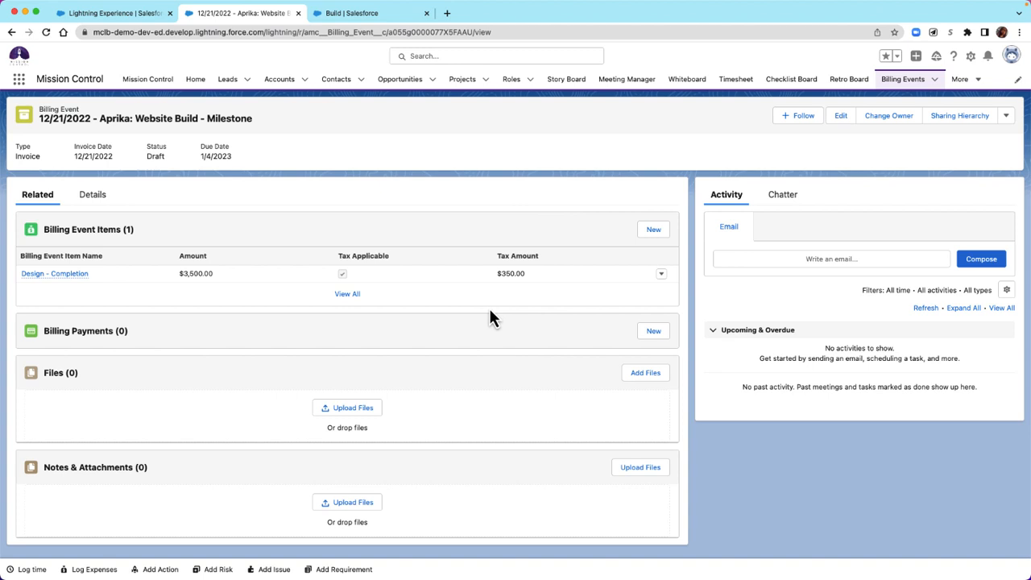
left_click(92, 195)
scroll(133, 433, "down", 3)
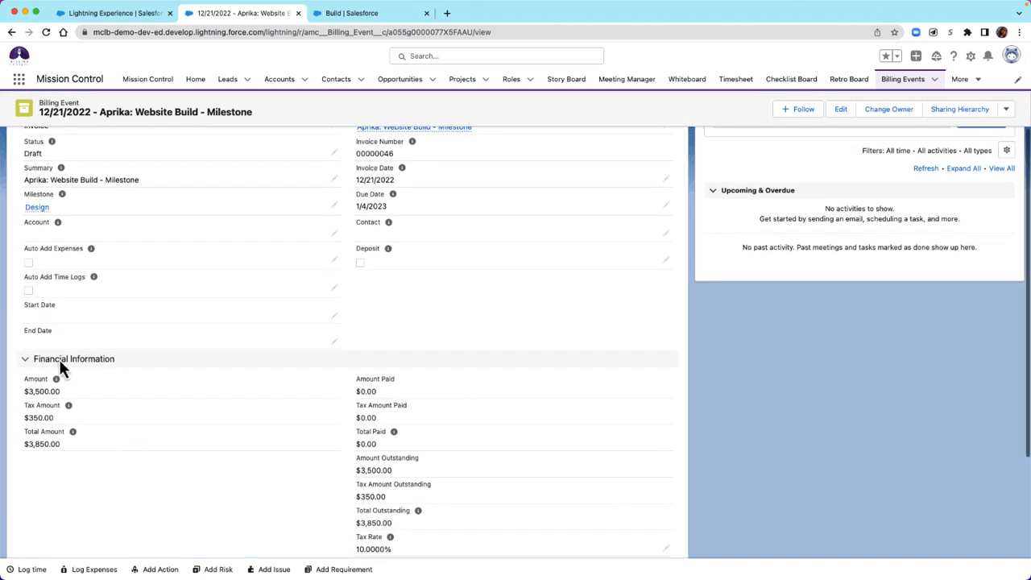
scroll(74, 500, "down", 5)
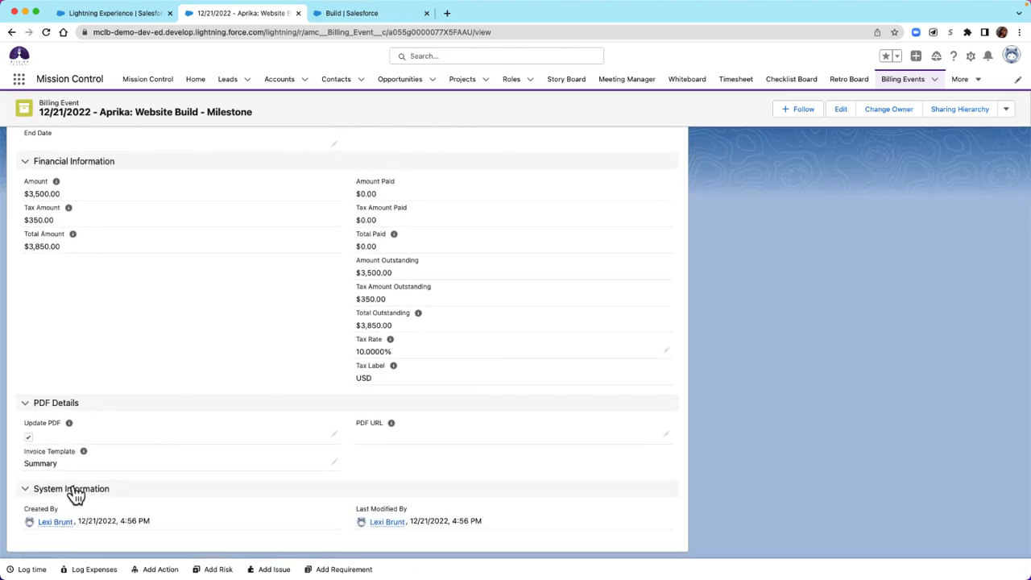
scroll(160, 340, "up", 5)
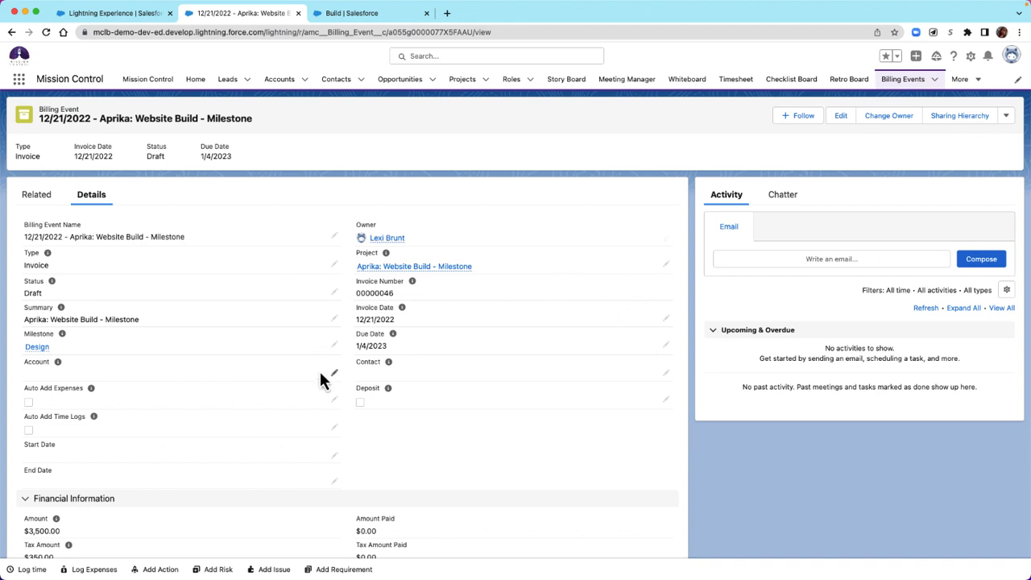
left_click(12, 32)
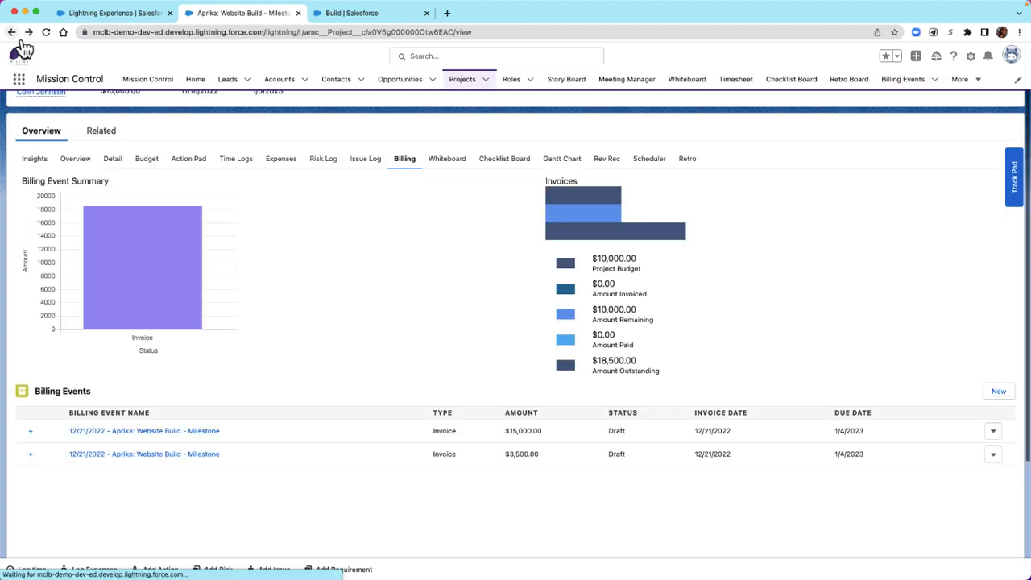
Open the $15,000.00 billing event, check its details, and open the Build - Completion item.
left_click(149, 435)
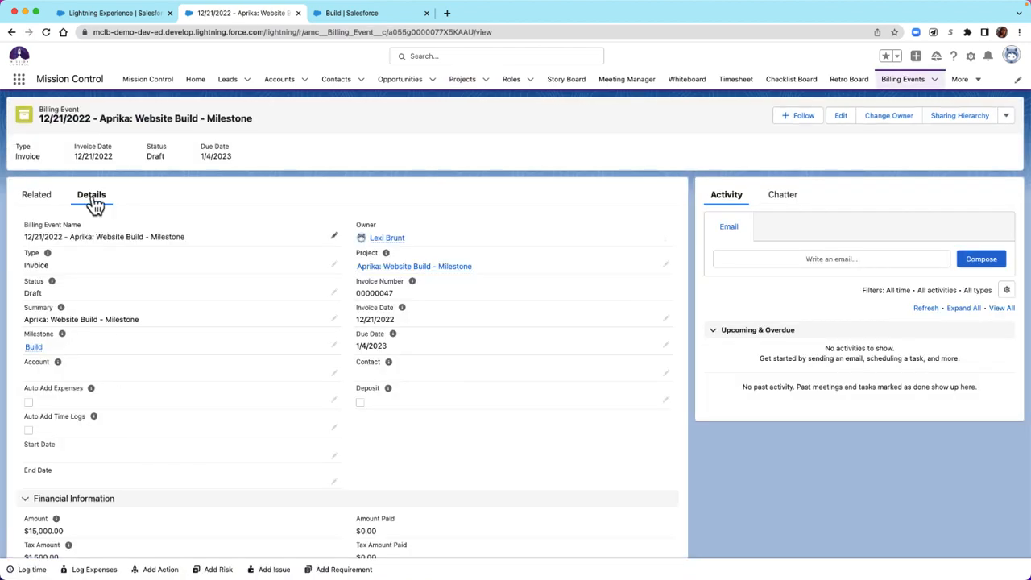
scroll(115, 493, "down", 3)
scroll(116, 489, "down", 2)
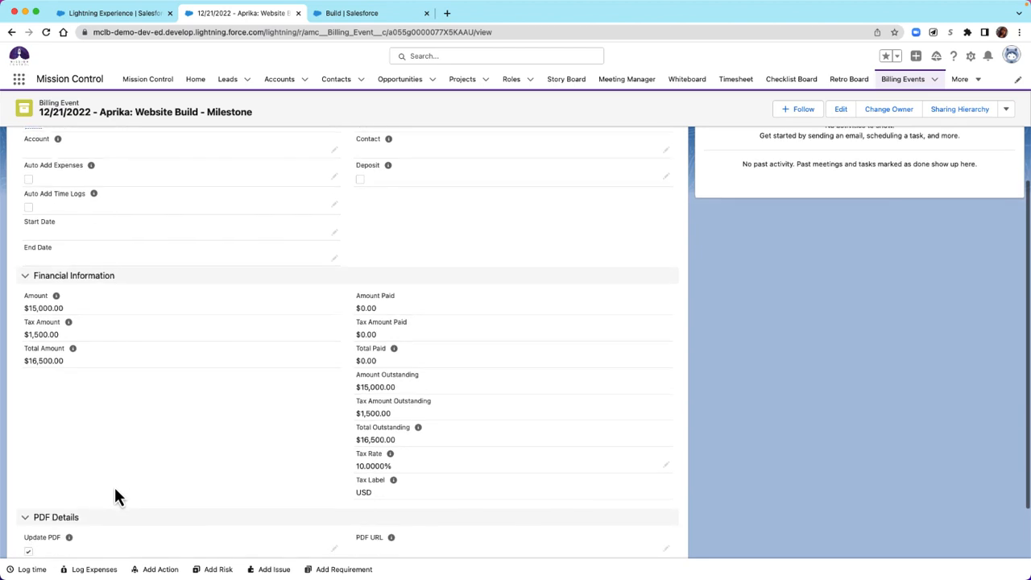
scroll(126, 389, "up", 5)
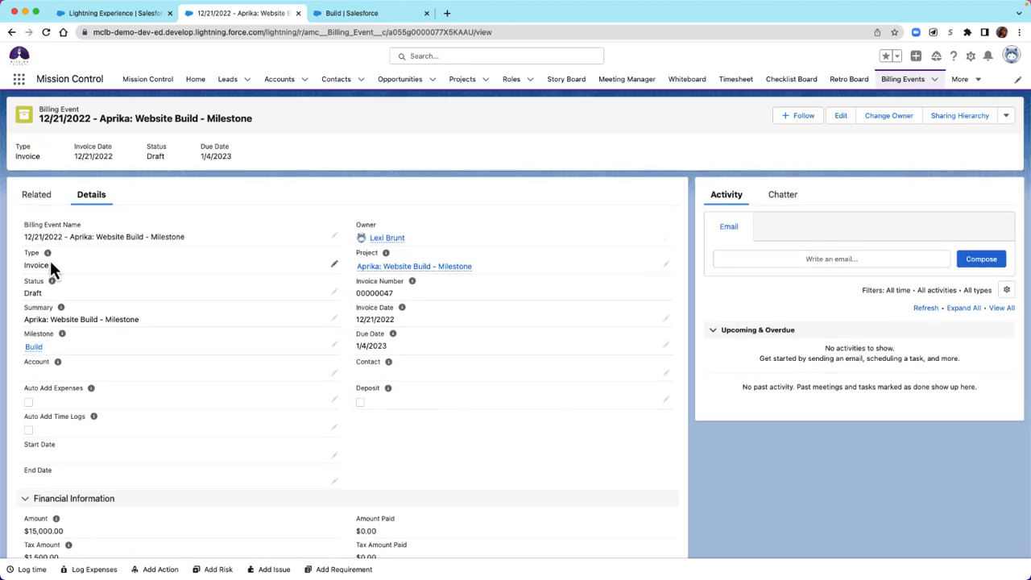
left_click(40, 198)
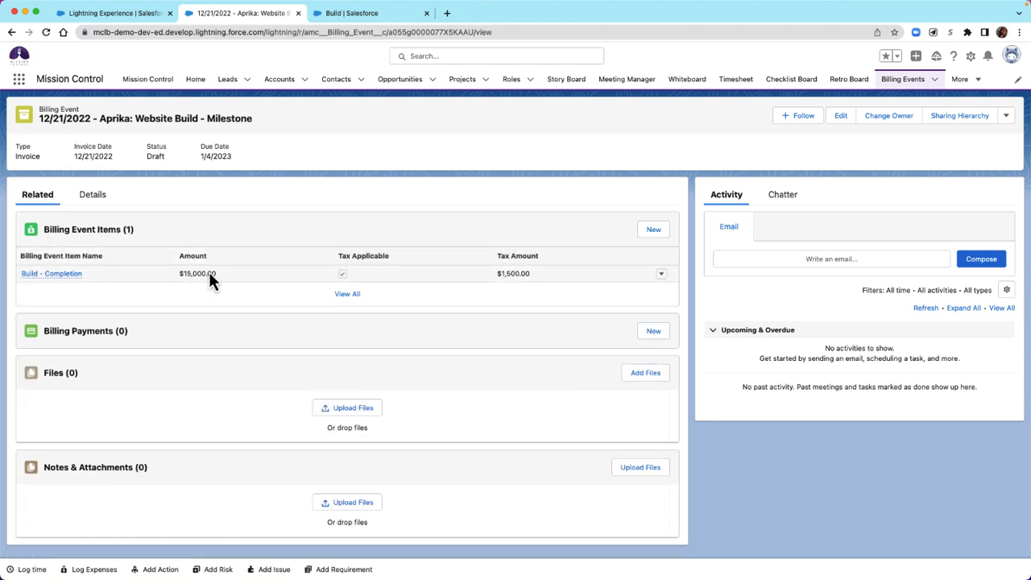
left_click(72, 275)
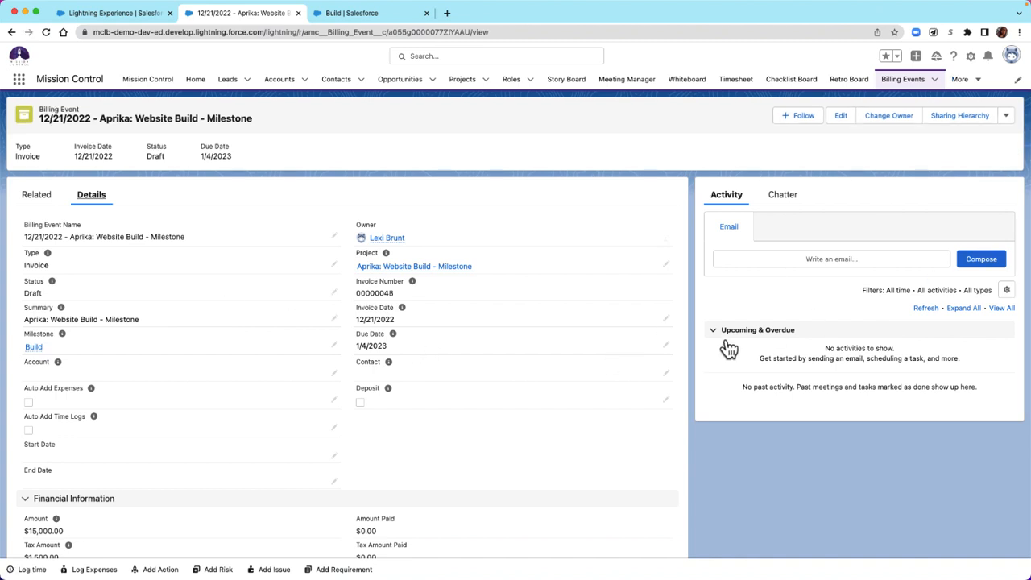
Choose View PDF from the Build billing event's more-actions menu.
scroll(729, 348, "down", 1)
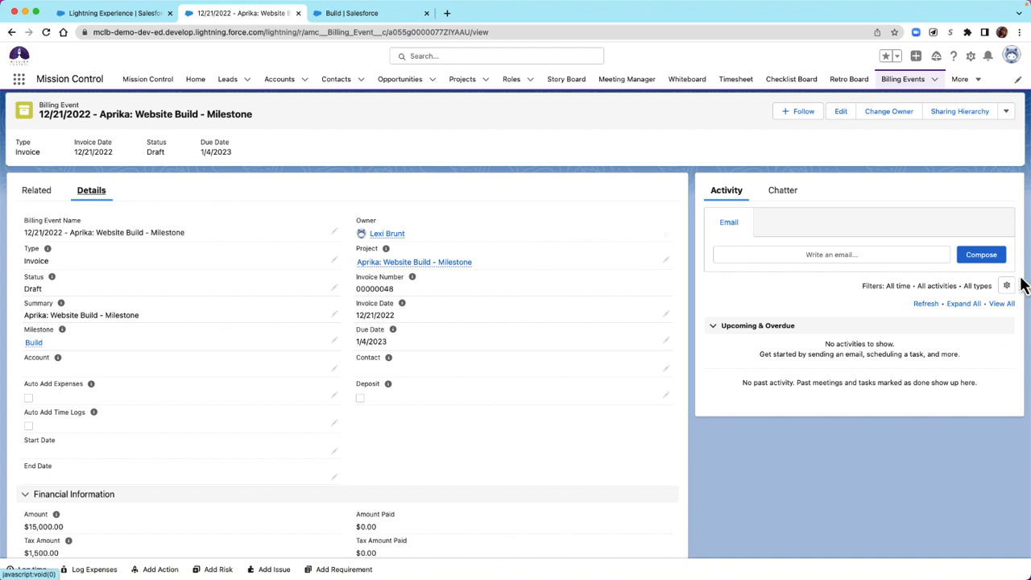
left_click(1007, 113)
left_click(962, 224)
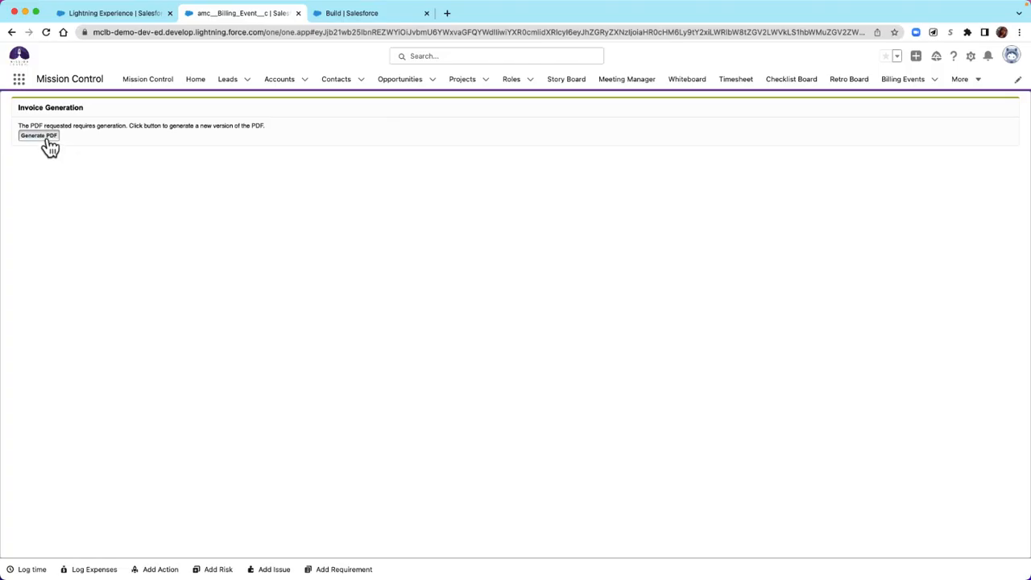
Generate invoice 00000048's PDF and review both pages, including the $16,500.00 balance due.
left_click(40, 137)
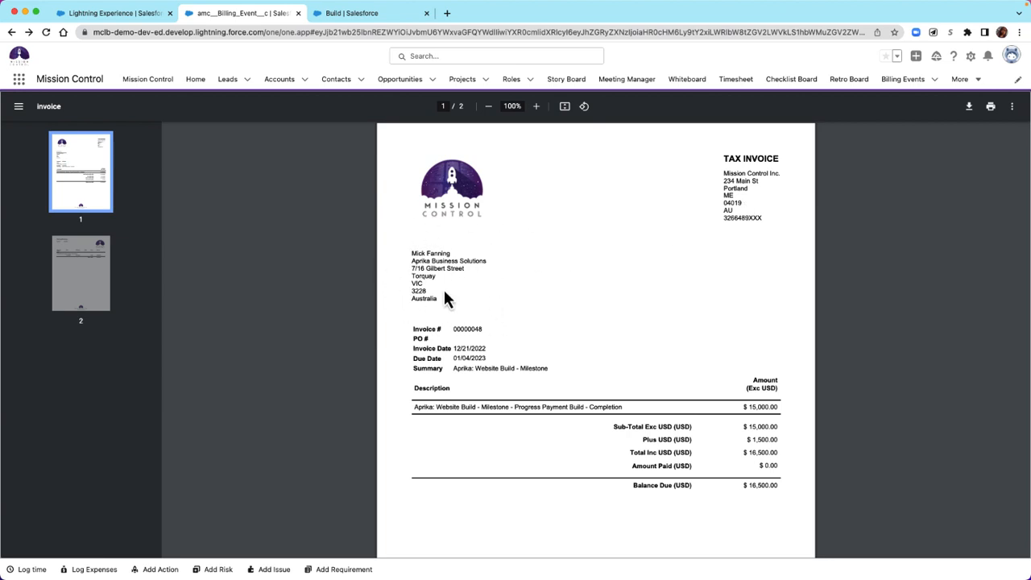
scroll(423, 288, "down", 3)
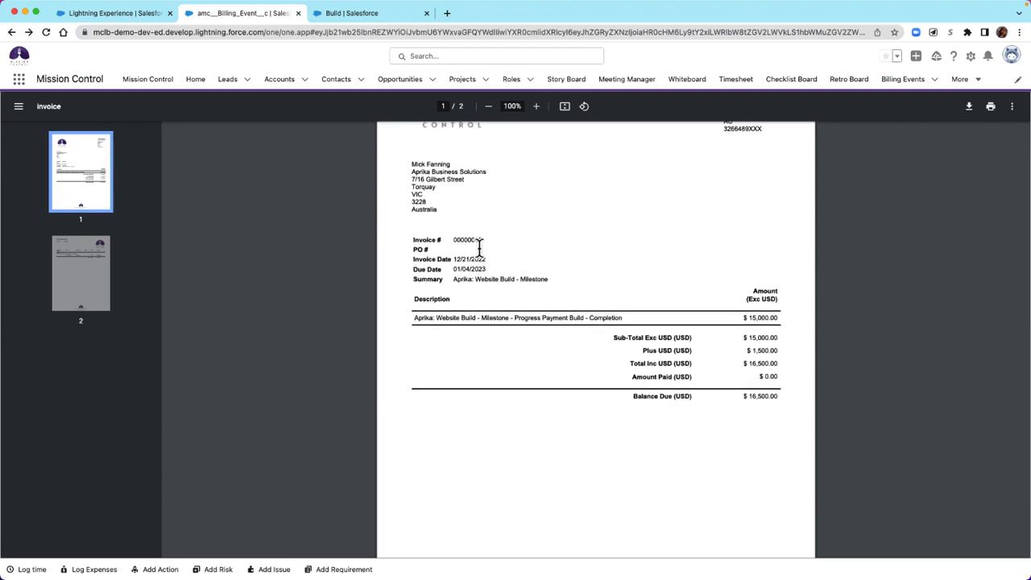
scroll(455, 303, "down", 2)
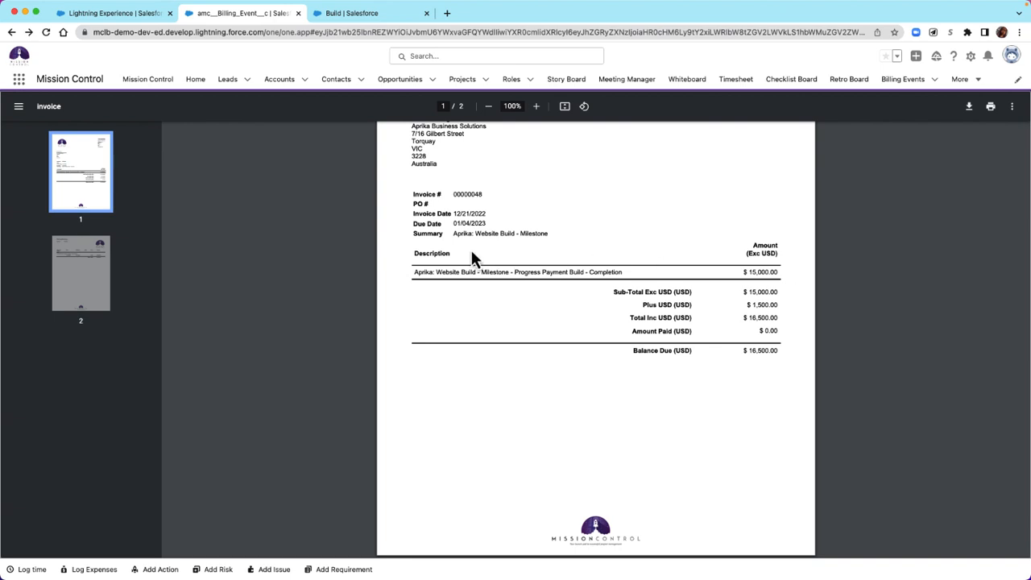
scroll(715, 300, "down", 1)
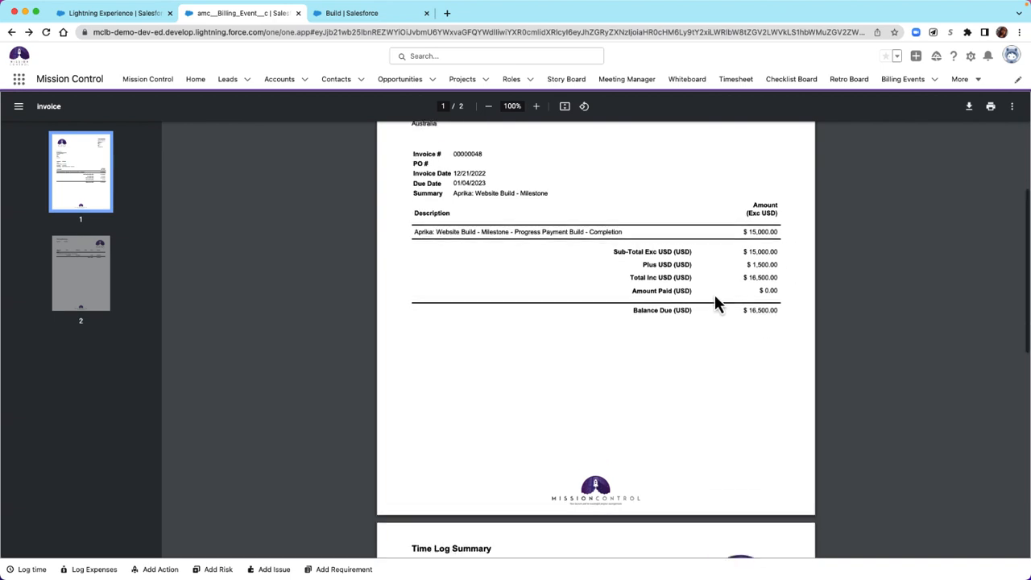
scroll(714, 298, "down", 2)
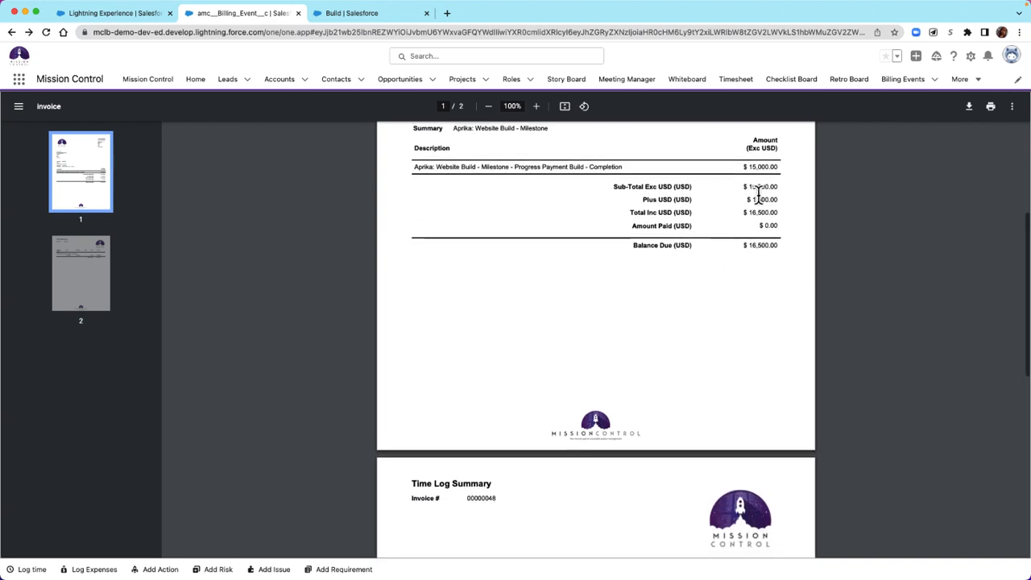
scroll(758, 193, "up", 1)
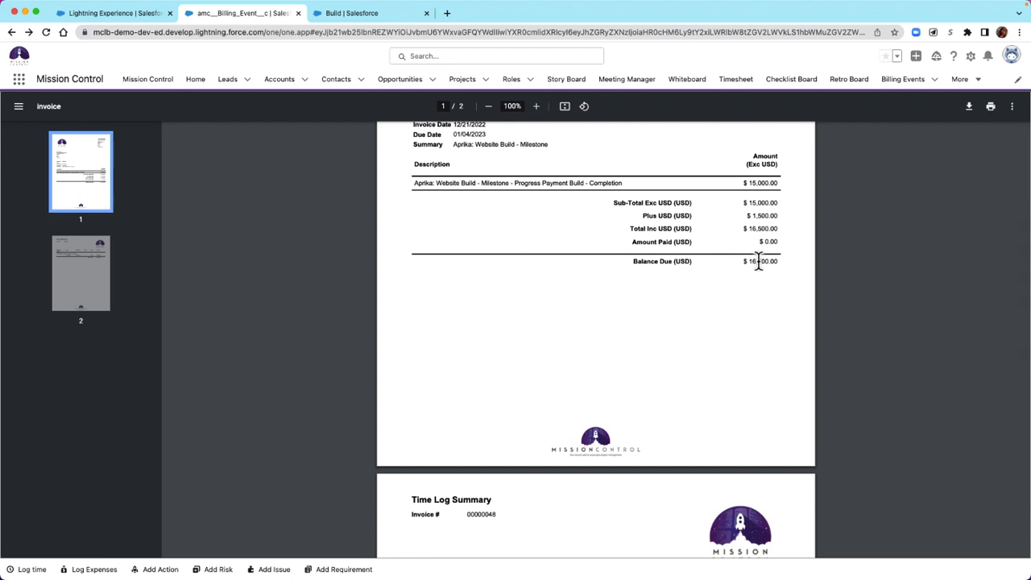
scroll(757, 262, "down", 1)
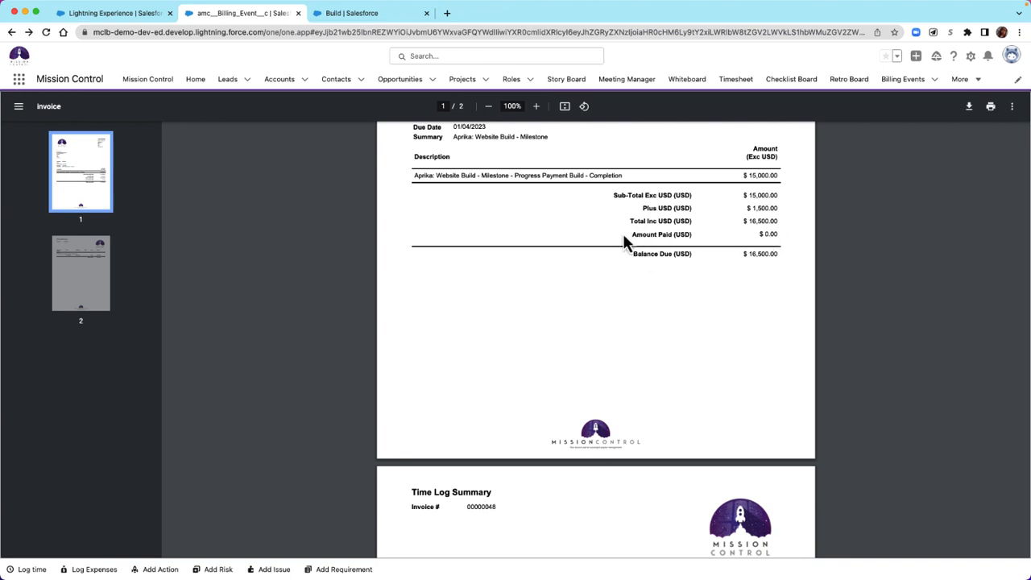
scroll(779, 254, "down", 4)
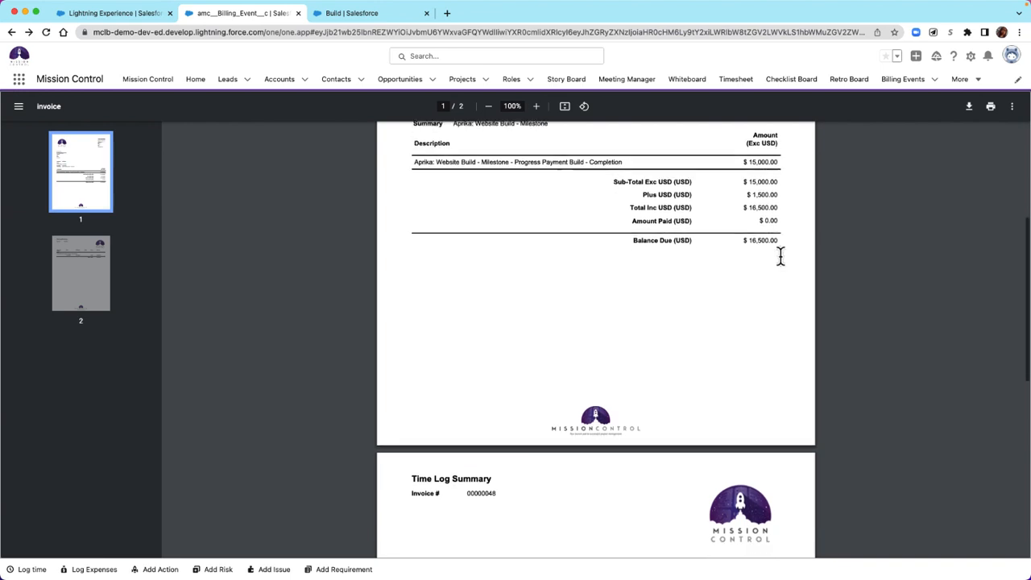
scroll(780, 255, "down", 4)
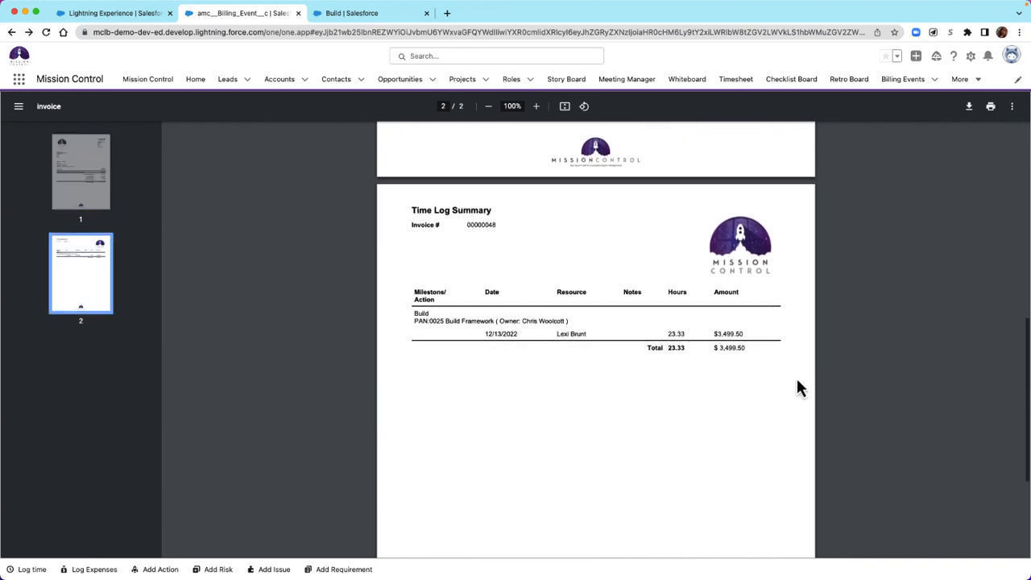
scroll(554, 256, "up", 2)
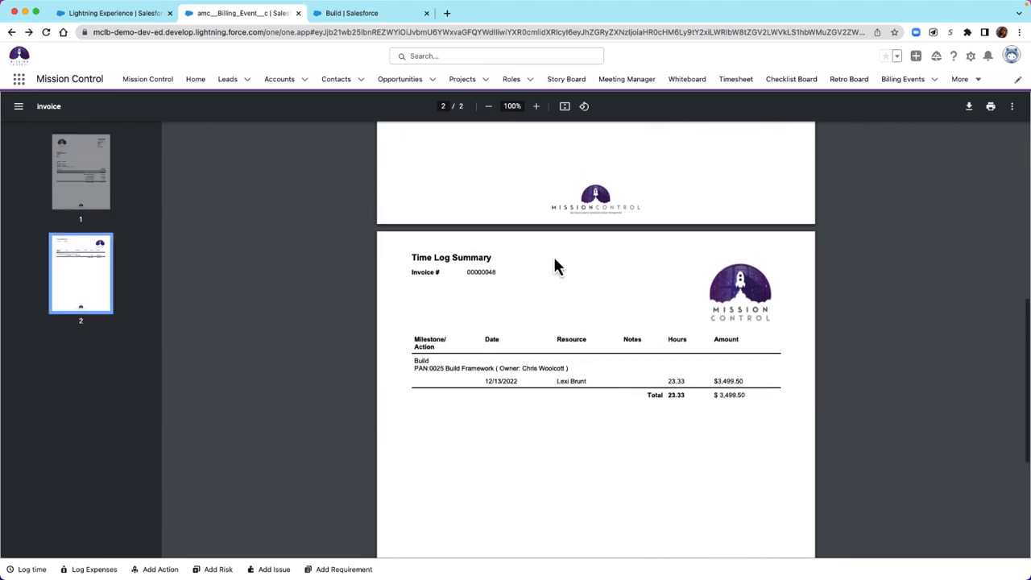
scroll(554, 256, "up", 8)
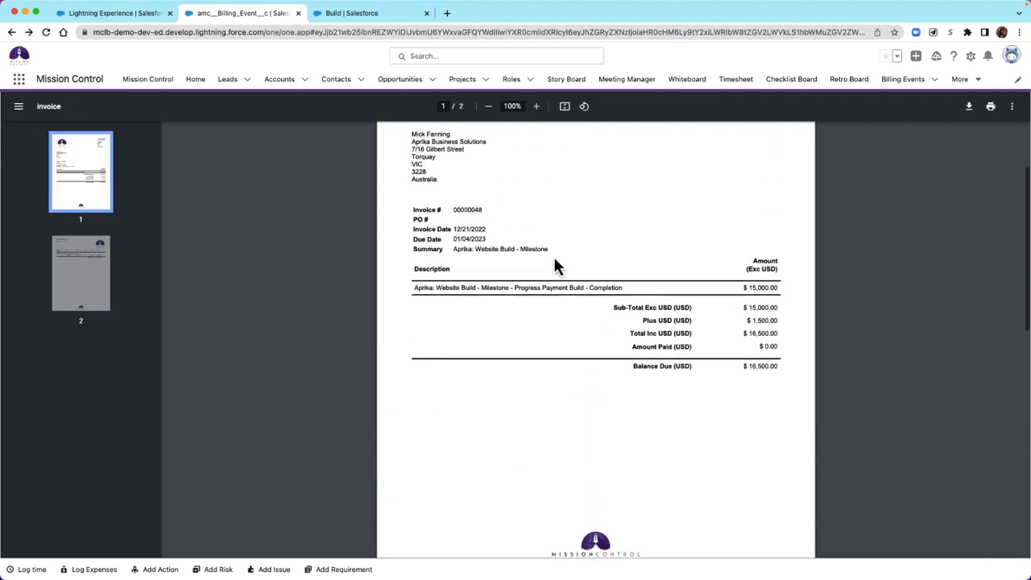
scroll(553, 256, "up", 3)
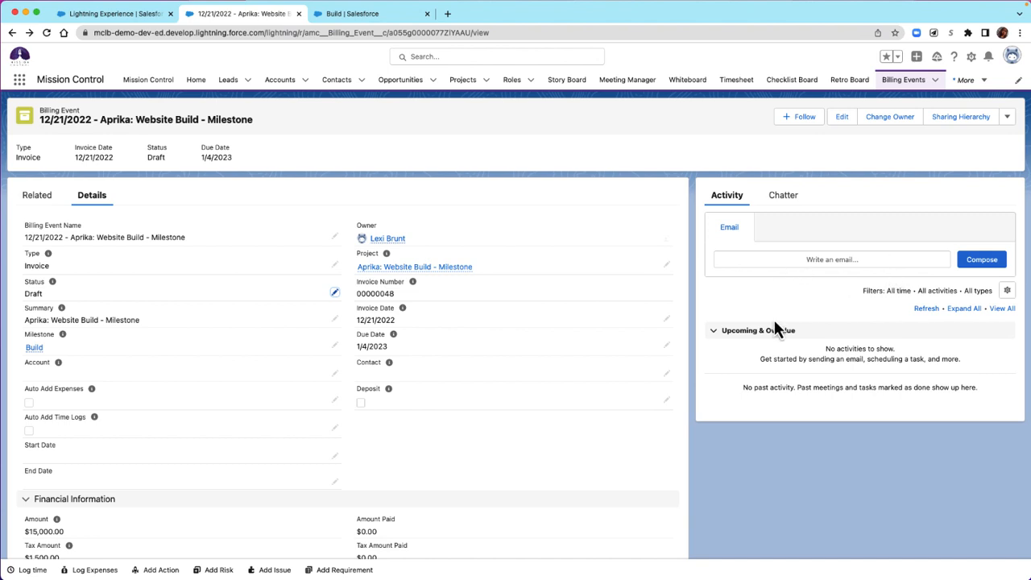
Start an email from the billing event using the Billing Event Notification - Client template.
left_click(852, 256)
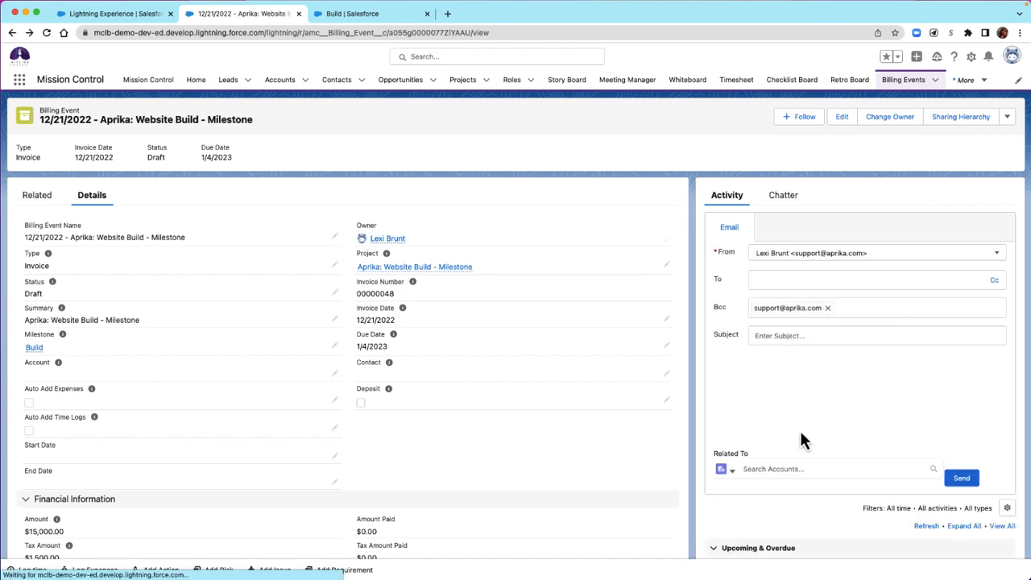
scroll(801, 432, "down", 1)
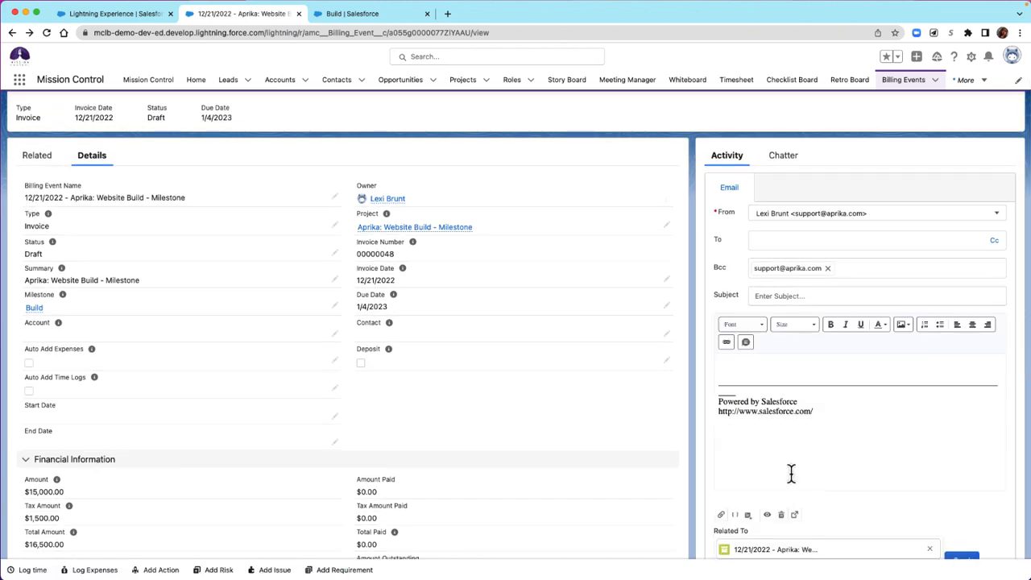
left_click(748, 515)
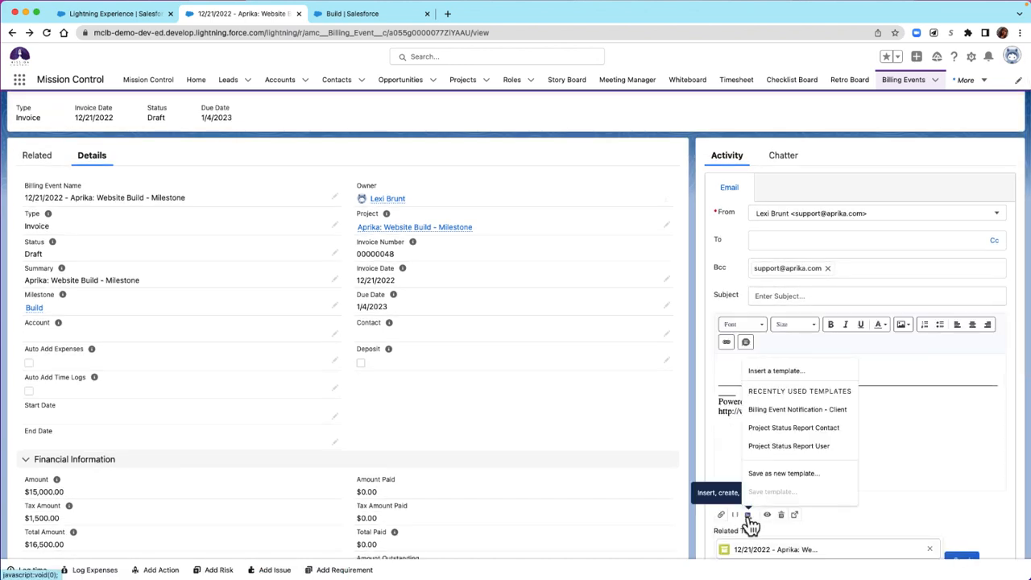
left_click(758, 415)
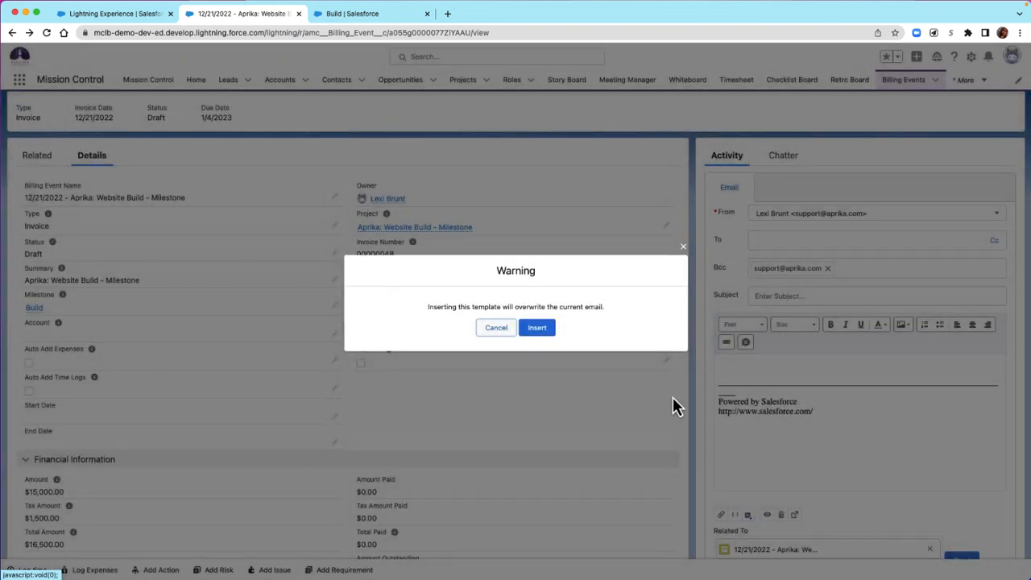
left_click(537, 327)
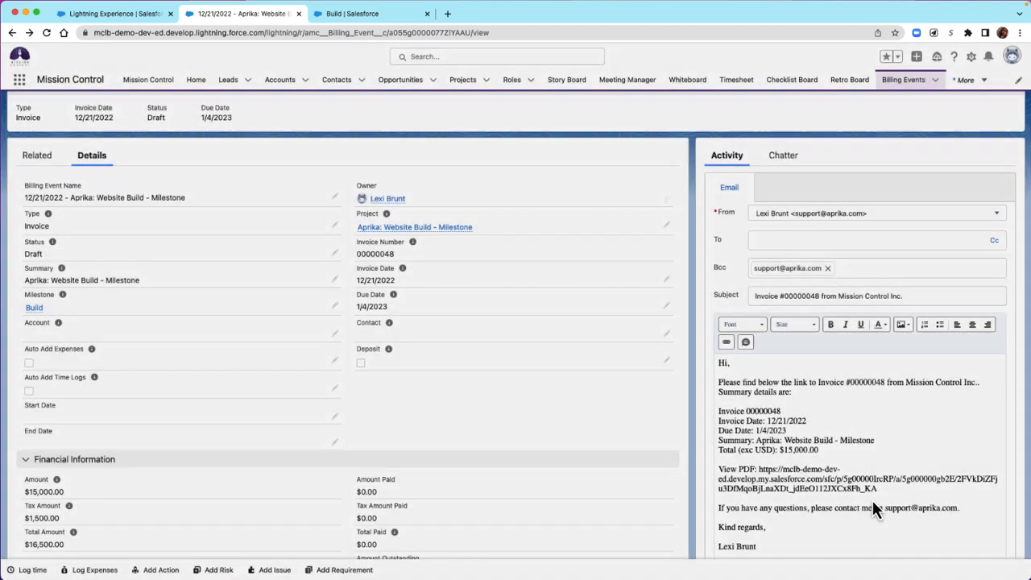
Review the invoice 00000048 draft with its PDF link, then show the billing event's related lists.
scroll(873, 500, "down", 5)
scroll(849, 240, "up", 3)
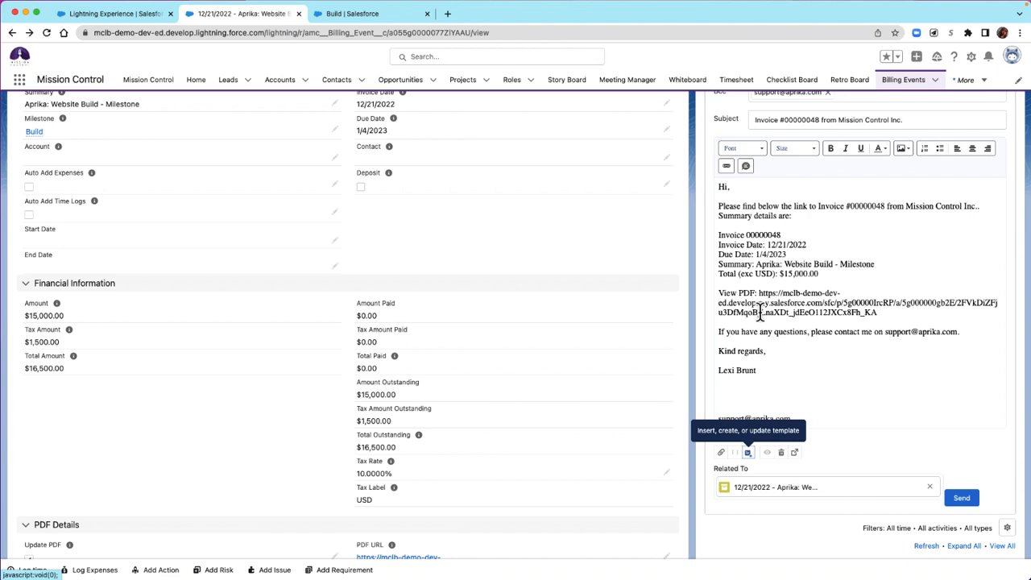
scroll(851, 380, "down", 2)
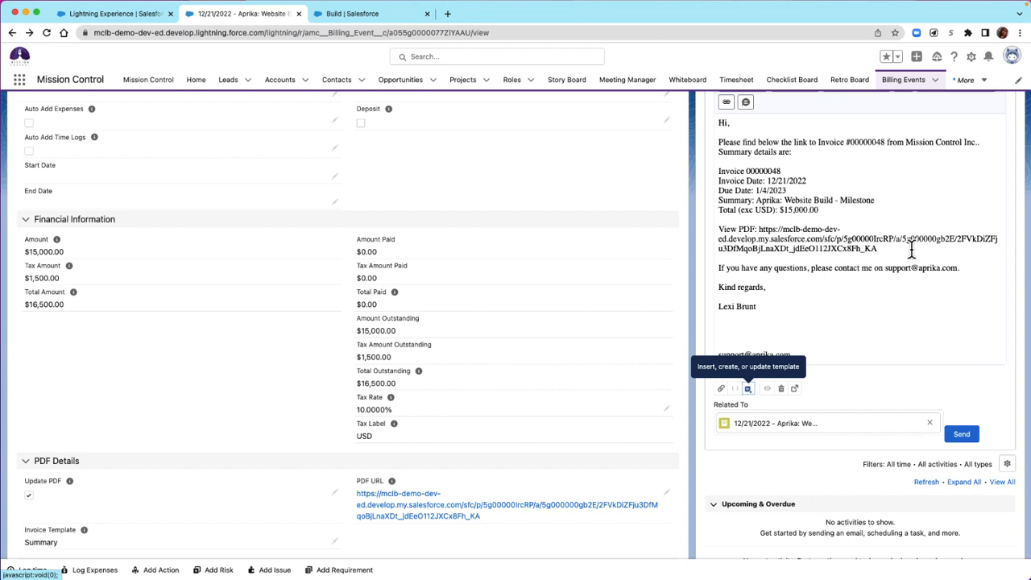
scroll(842, 400, "down", 1)
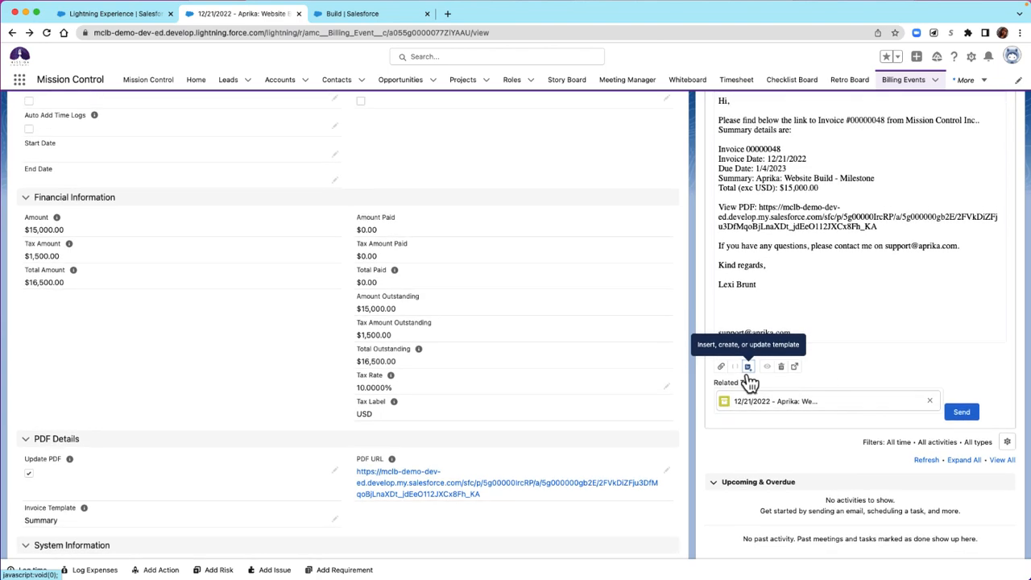
scroll(400, 424, "down", 2)
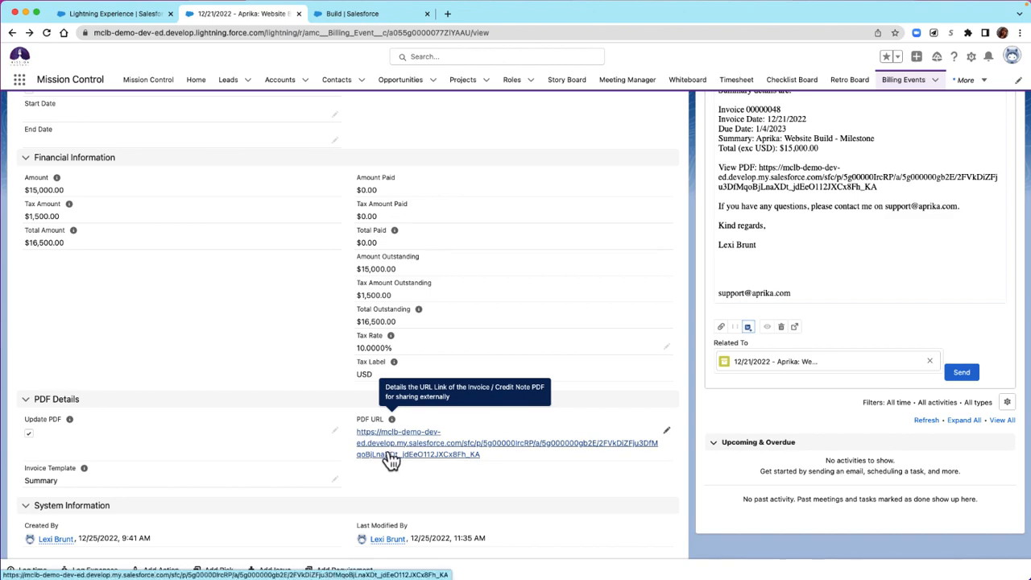
scroll(174, 171, "up", 1)
scroll(174, 171, "up", 10)
left_click(37, 198)
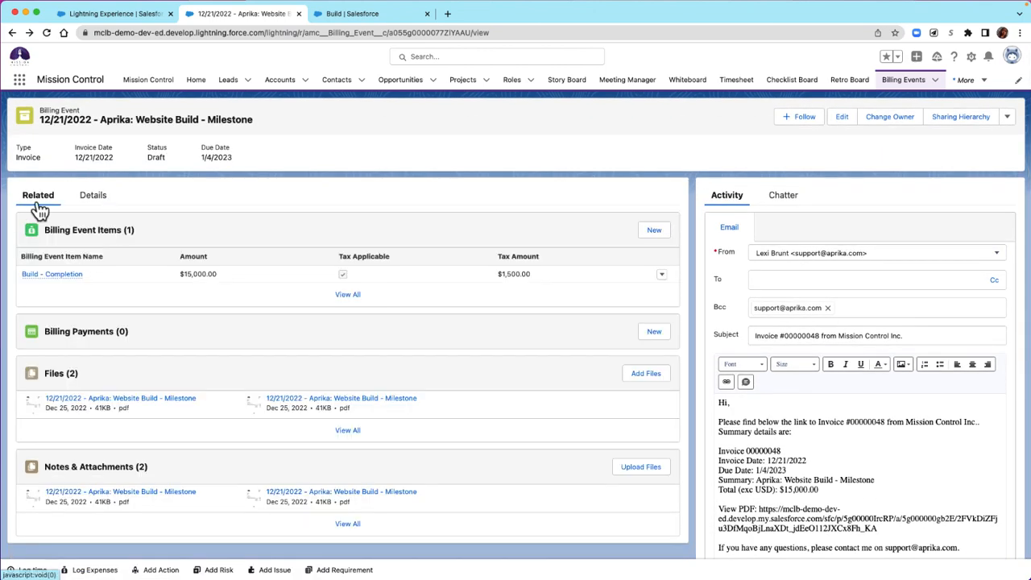
Save the billing event's status as Issued and go to the Aprika: Website Build - Milestone project.
scroll(226, 355, "down", 2)
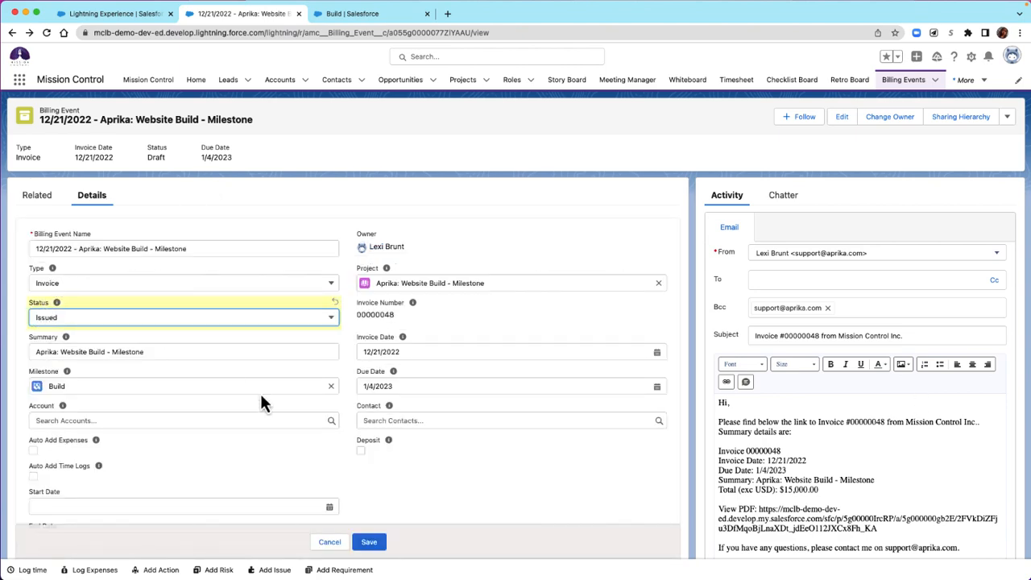
left_click(372, 543)
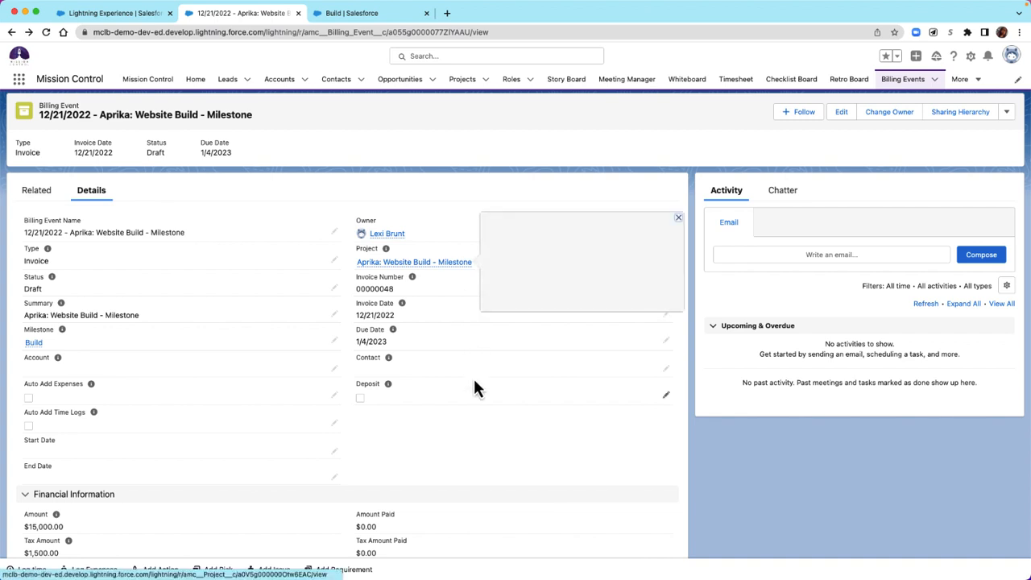
left_click(461, 265)
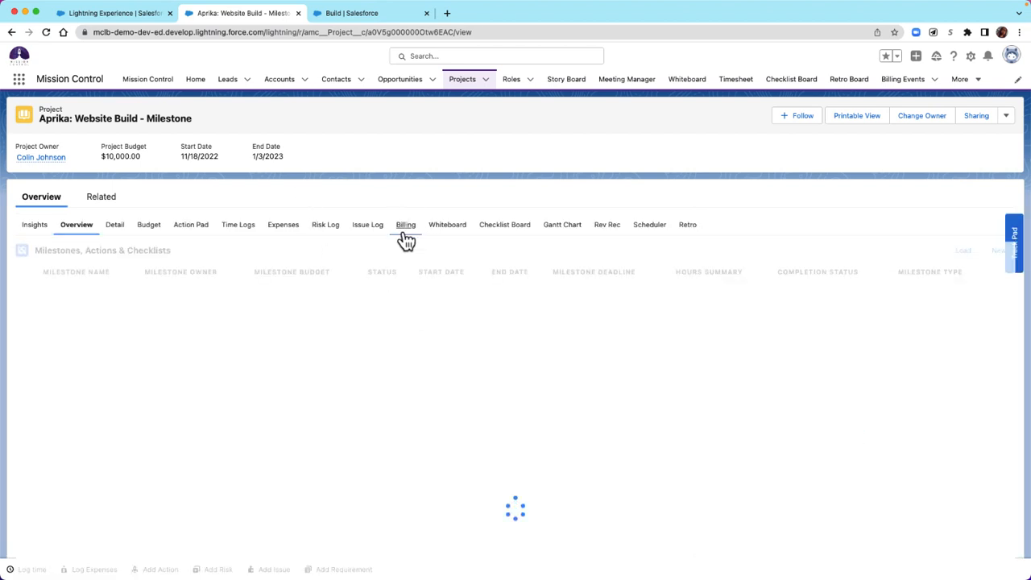
From the project's Billing tab, start a new payment on the $15,000.00 billing event.
left_click(405, 233)
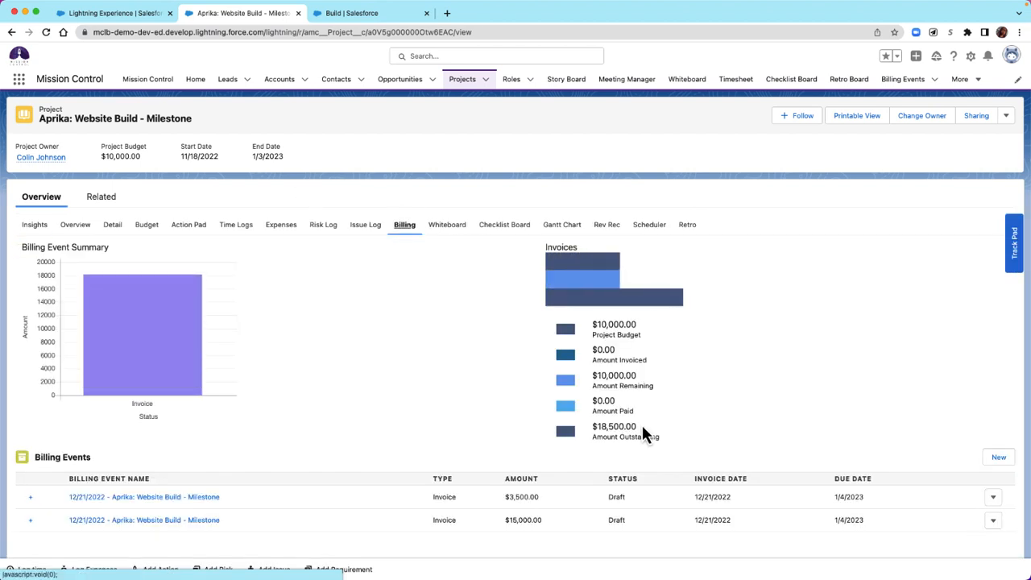
scroll(642, 429, "down", 2)
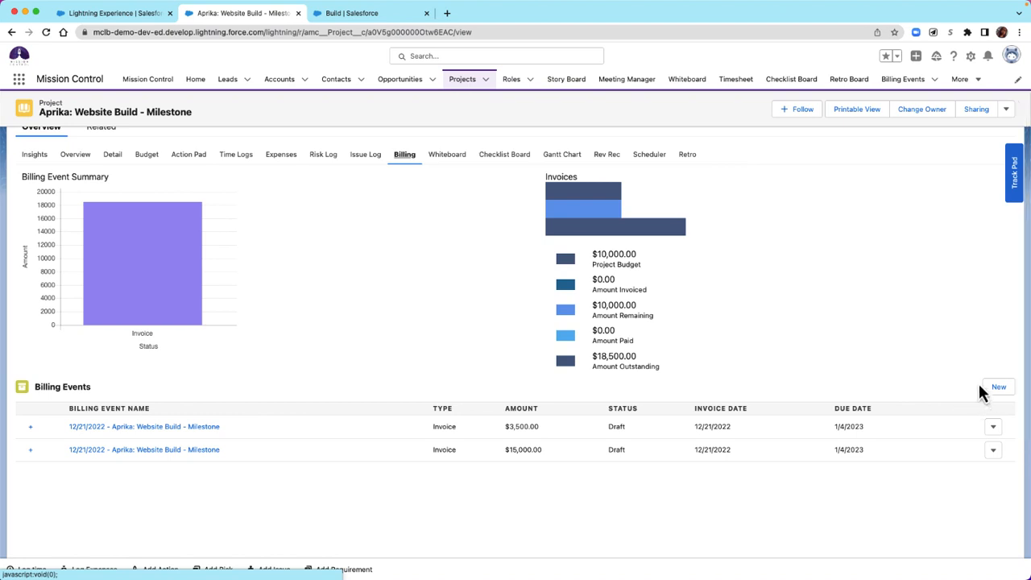
left_click(994, 454)
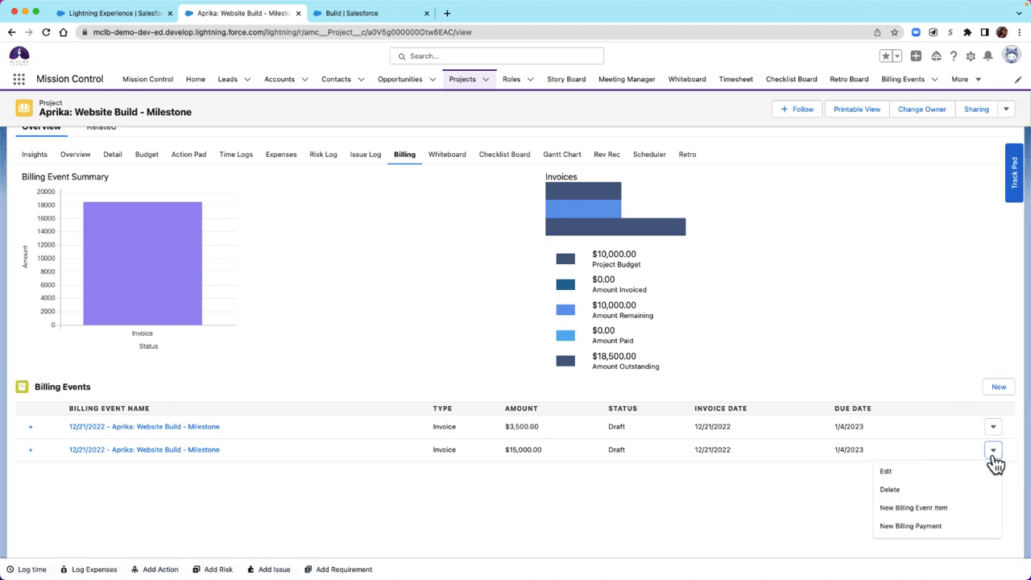
left_click(910, 526)
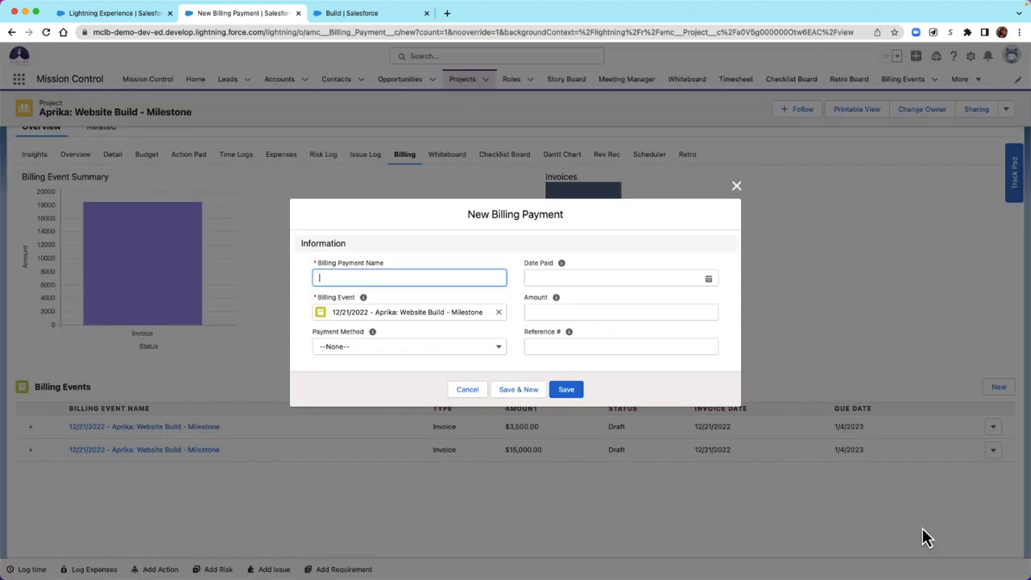
Save payment '12/21/2022 Milestone Payment' of 16500 by Direct Deposit, with its reference number.
type("12/21/")
type("2022 Milestone Payment")
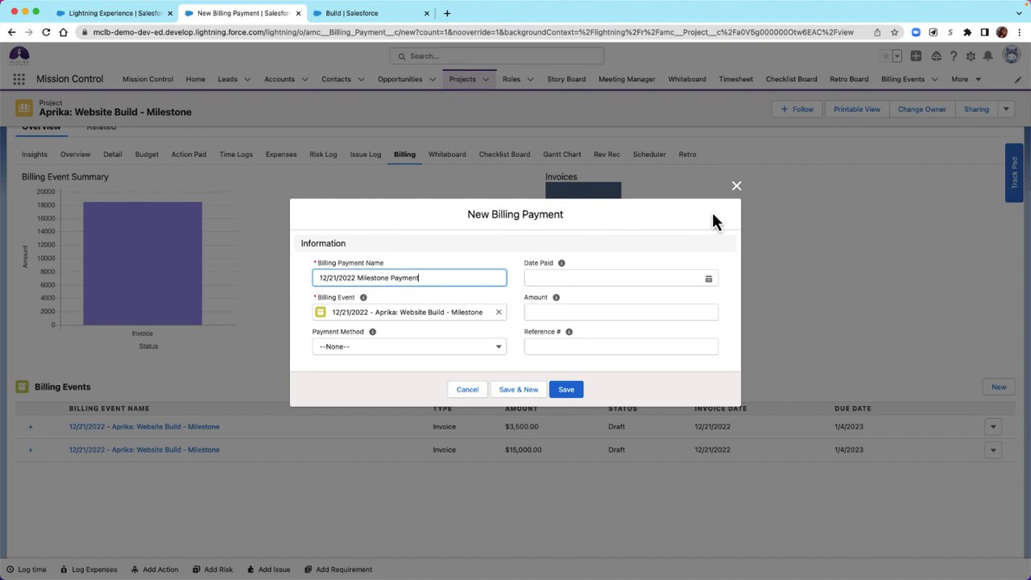
left_click(588, 315)
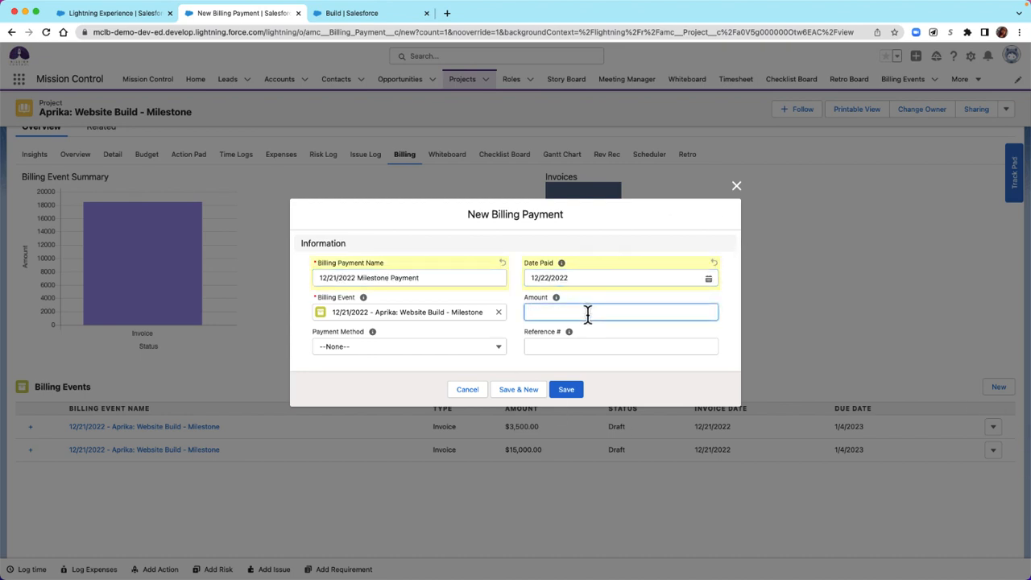
type("16500")
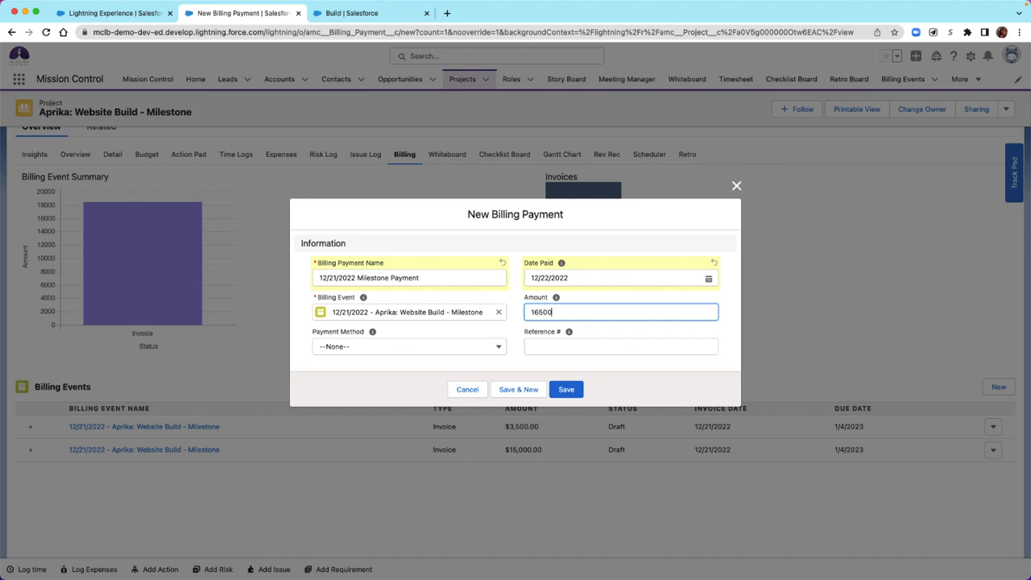
left_click(498, 348)
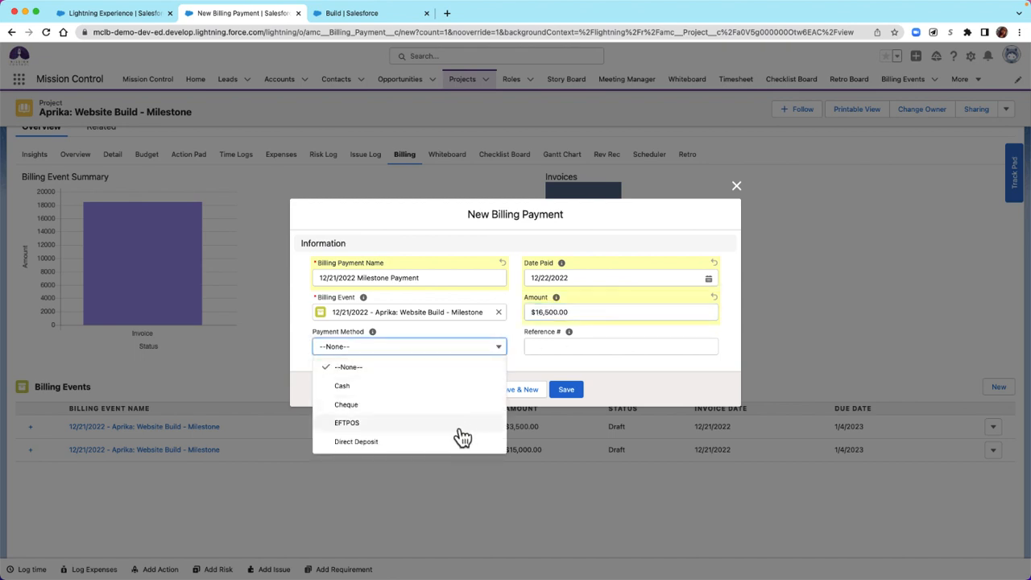
left_click(458, 441)
left_click(592, 348)
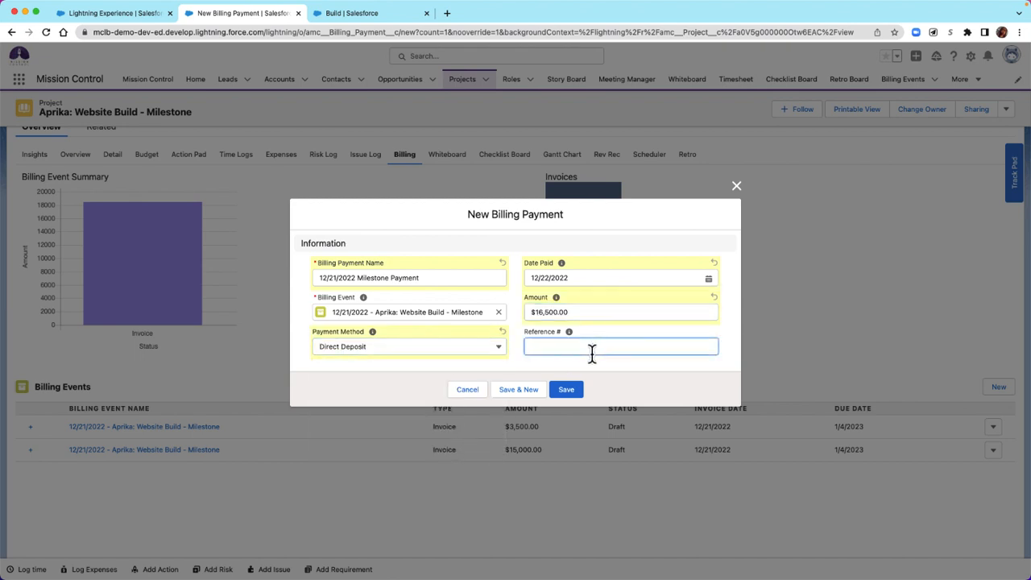
type("245re684")
left_click(568, 391)
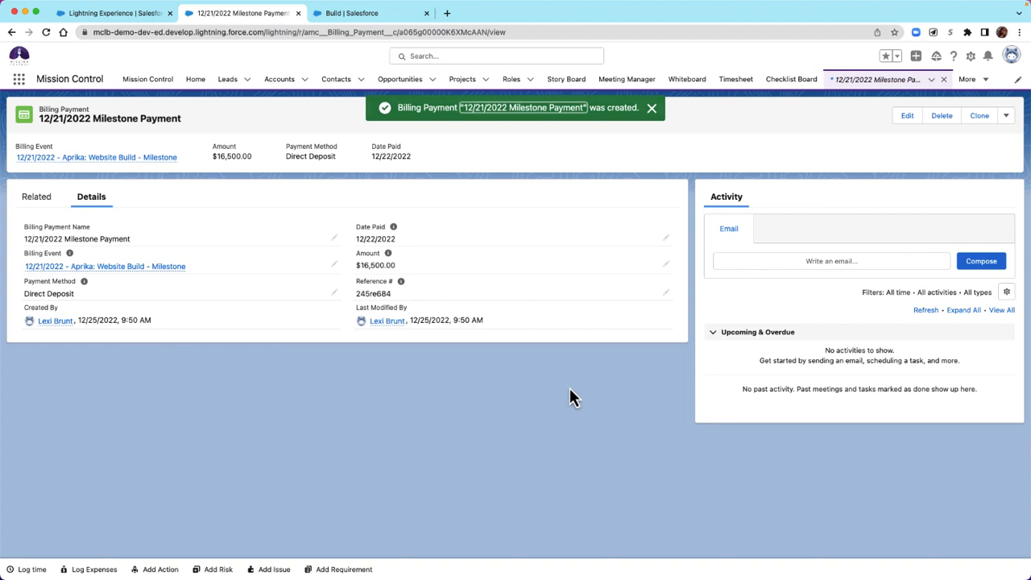
Return to the billing event and check it shows Paid, $16,500.00 paid, $0.00 outstanding.
left_click(129, 269)
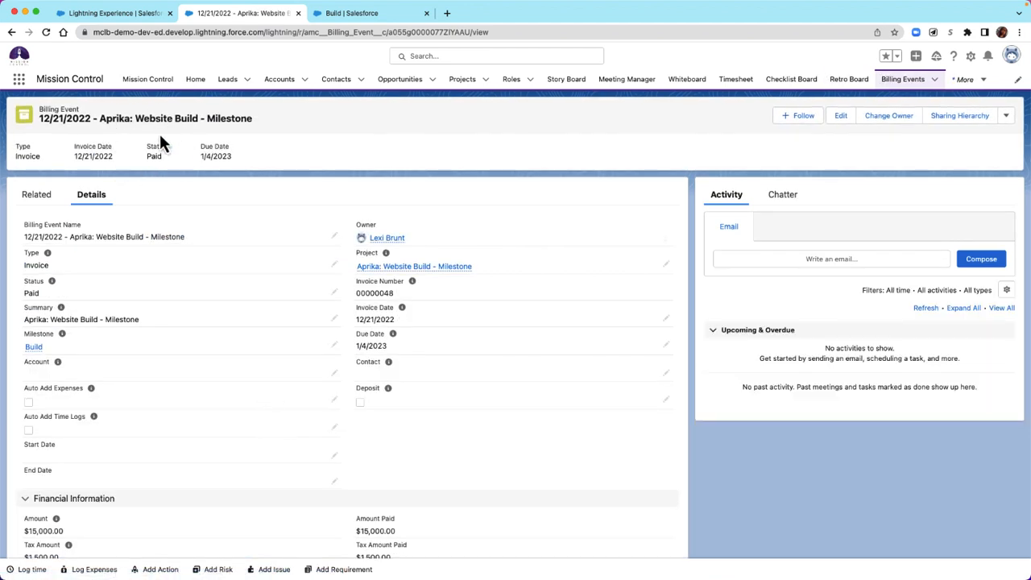
scroll(320, 463, "down", 5)
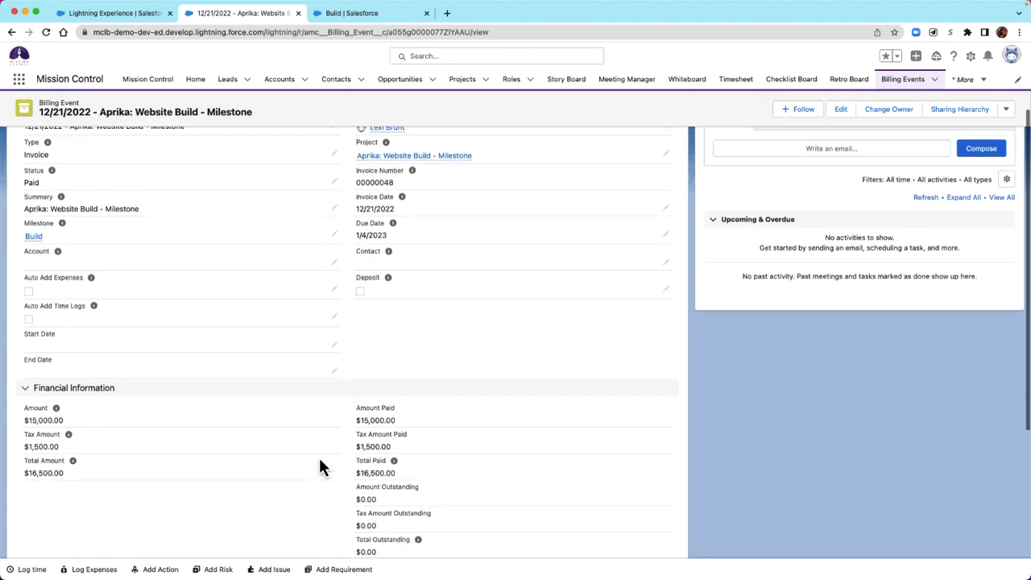
scroll(319, 466, "down", 4)
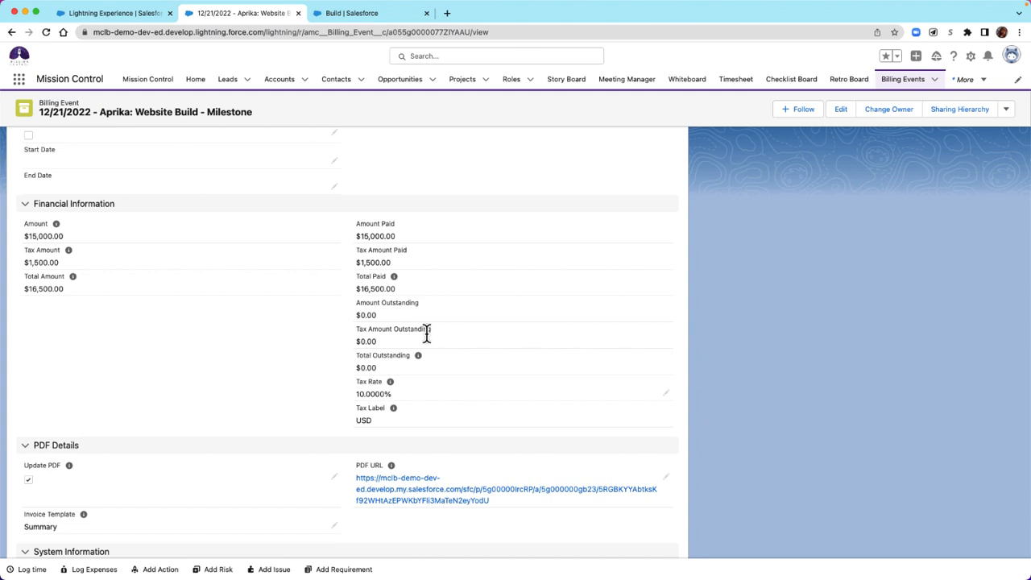
scroll(427, 334, "down", 2)
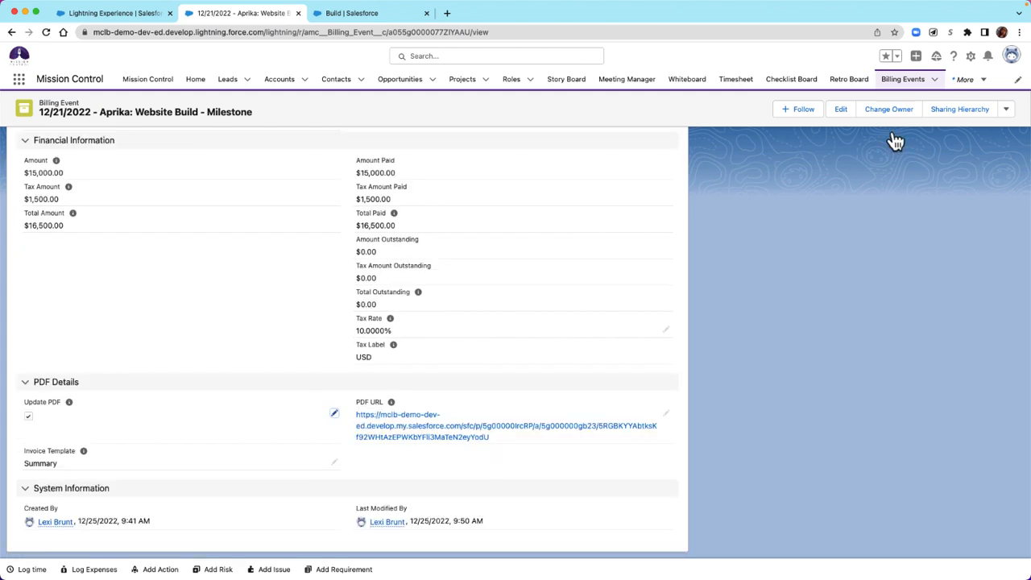
left_click(1006, 109)
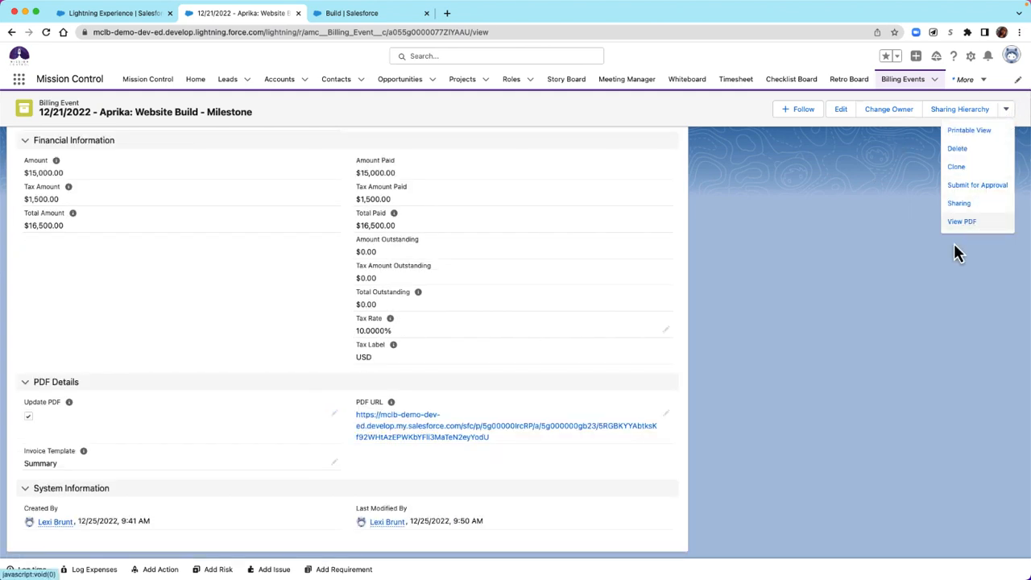
Regenerate the invoice 00000048 PDF and check it lists $16,500.00 paid and $0.00 due.
left_click(961, 222)
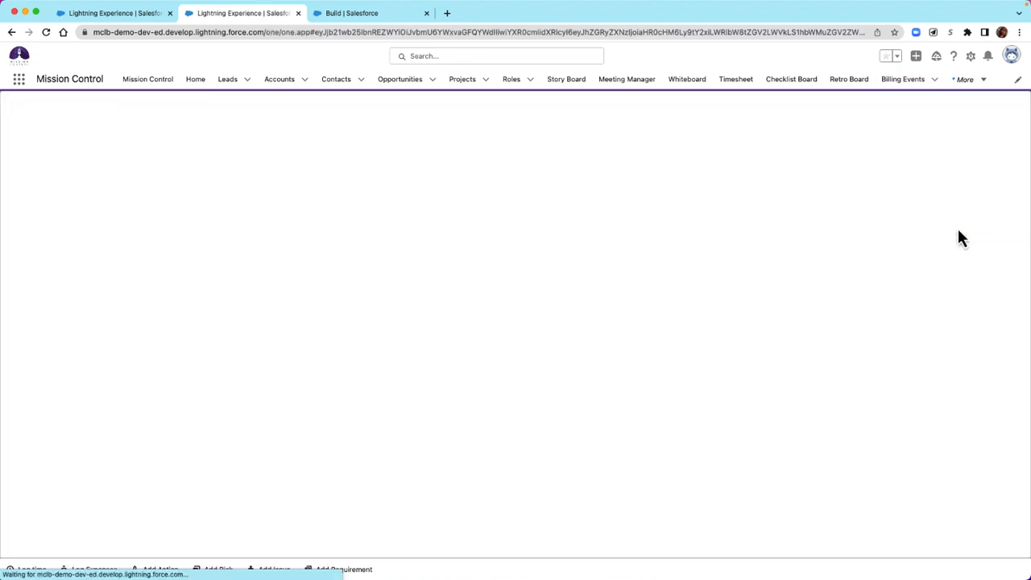
left_click(40, 137)
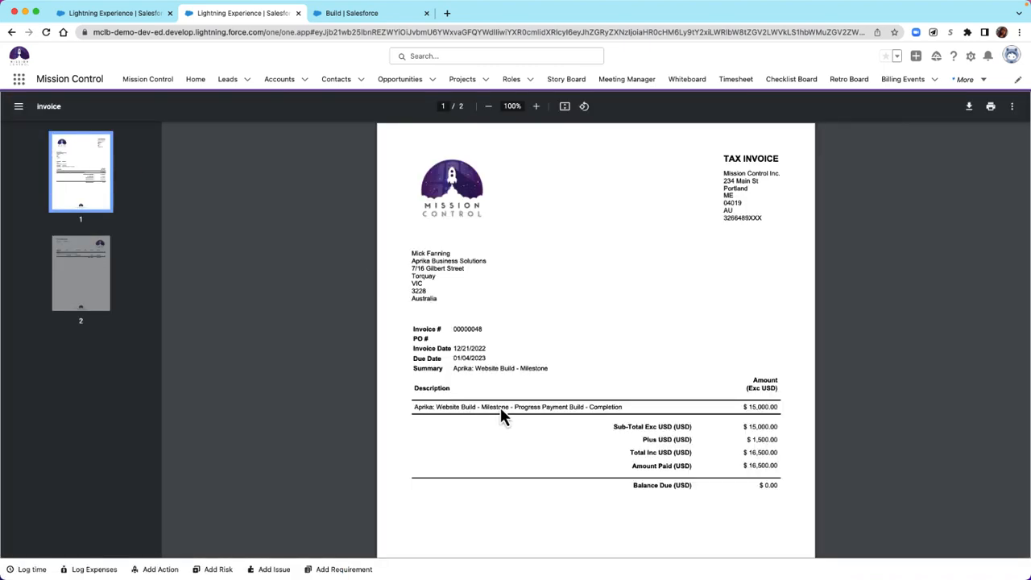
scroll(670, 461, "down", 1)
scroll(671, 461, "down", 4)
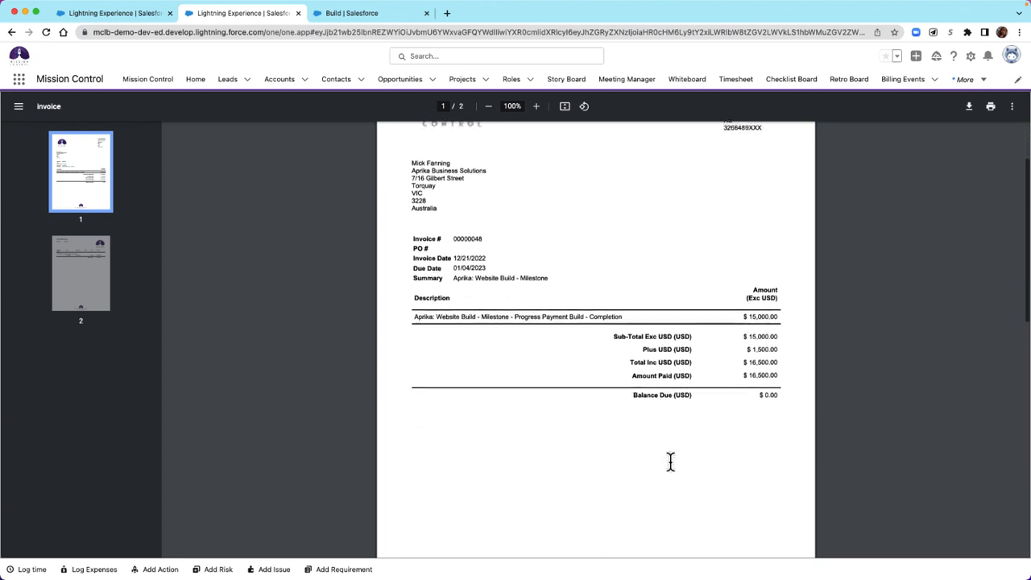